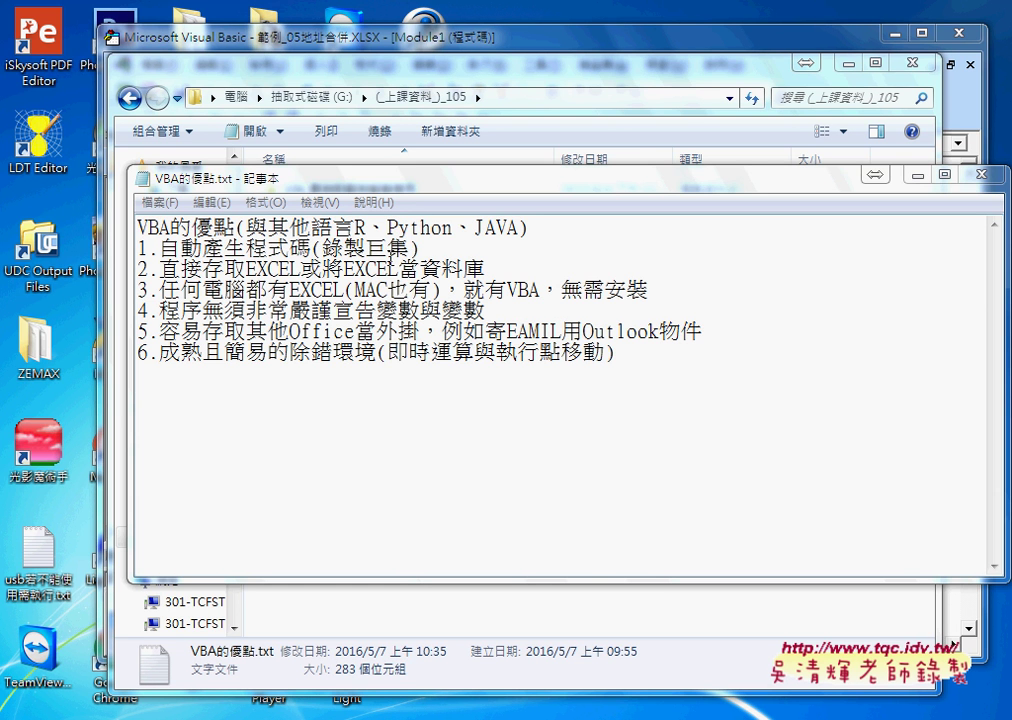
- Highlight key phrases in points one to three: 錄製巨集, 直接存取EXCEL, EXCEL and VBA
{"action": "left_click_drag", "start_coordinate": [420, 248], "coordinate": [311, 248]}
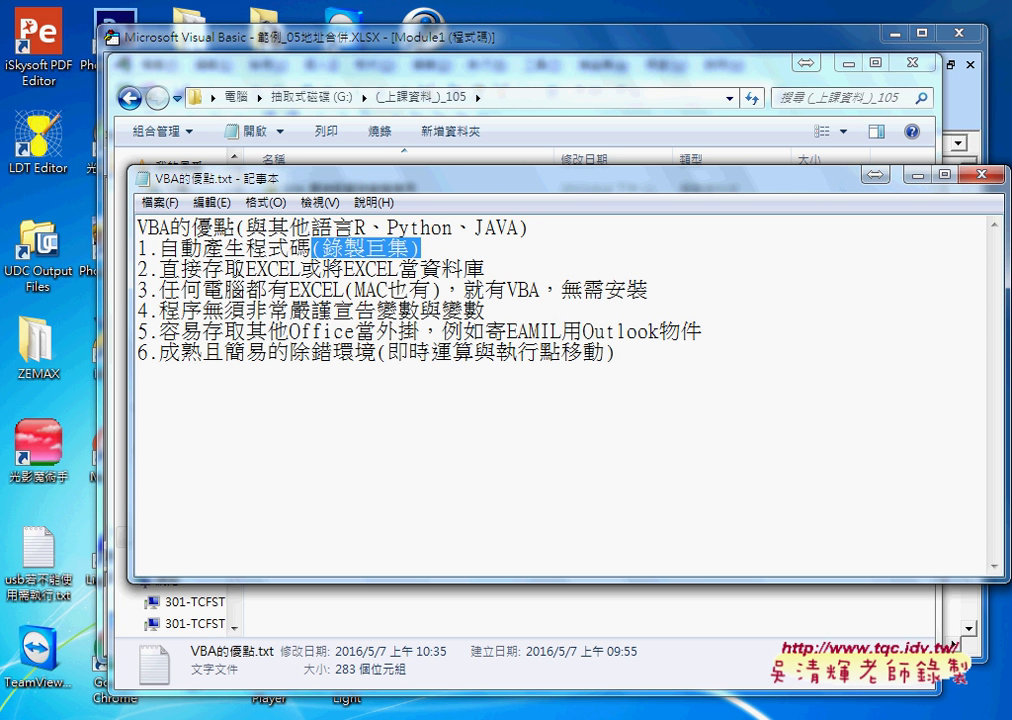
{"action": "left_click", "coordinate": [205, 269]}
{"action": "left_click_drag", "start_coordinate": [160, 269], "coordinate": [485, 269]}
{"action": "left_click", "coordinate": [345, 269]}
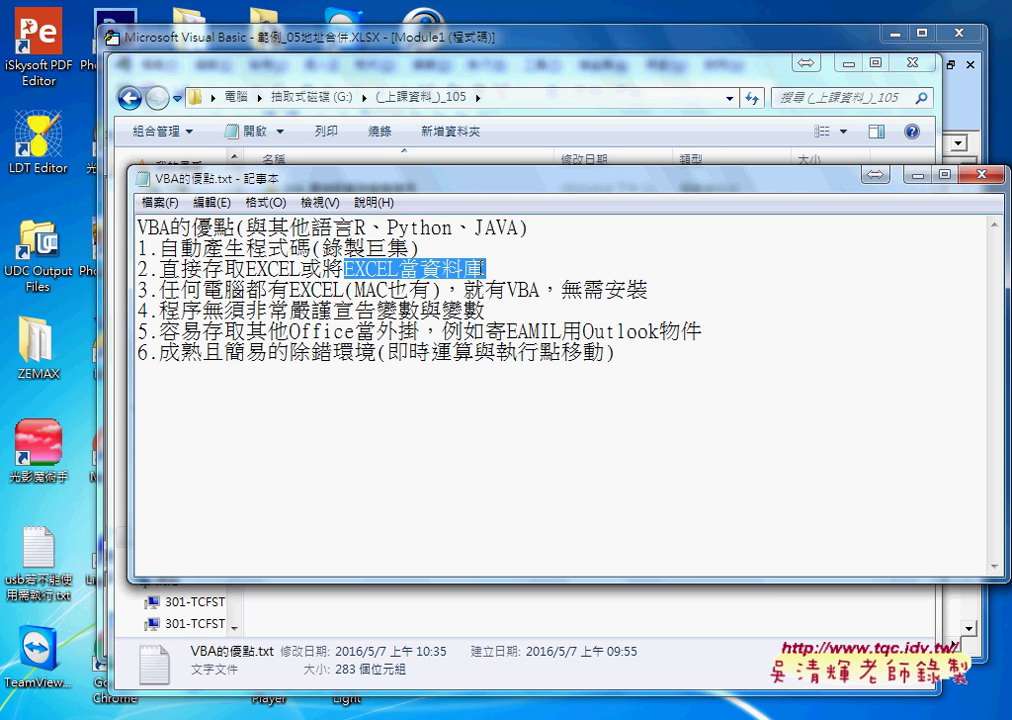
{"action": "left_click", "coordinate": [290, 290]}
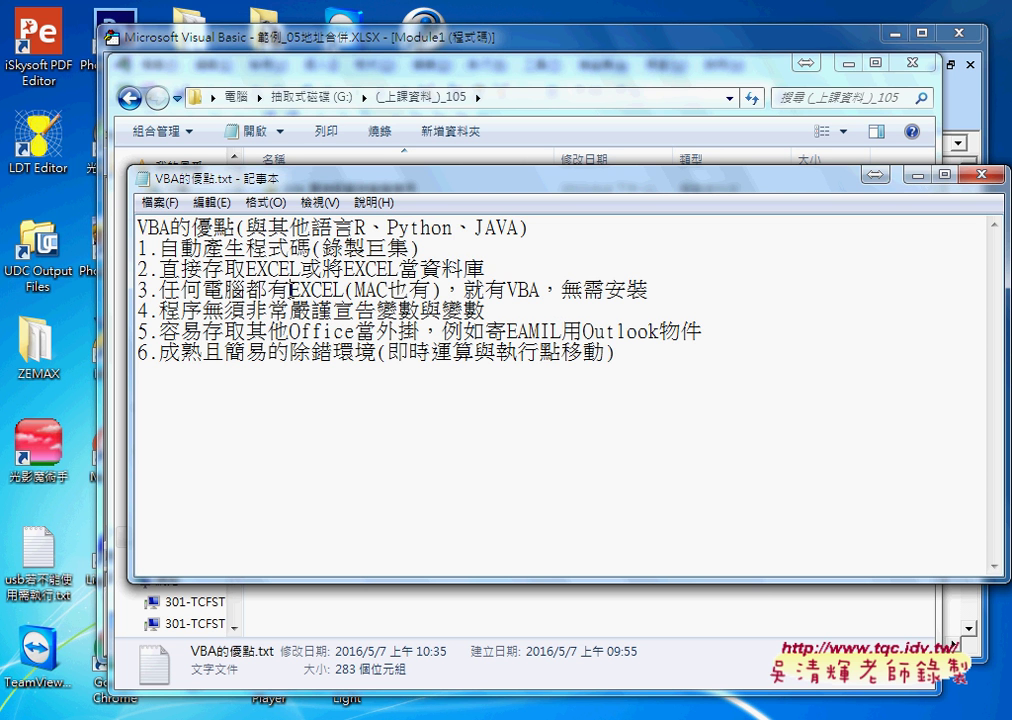
{"action": "left_click_drag", "start_coordinate": [290, 290], "coordinate": [346, 290]}
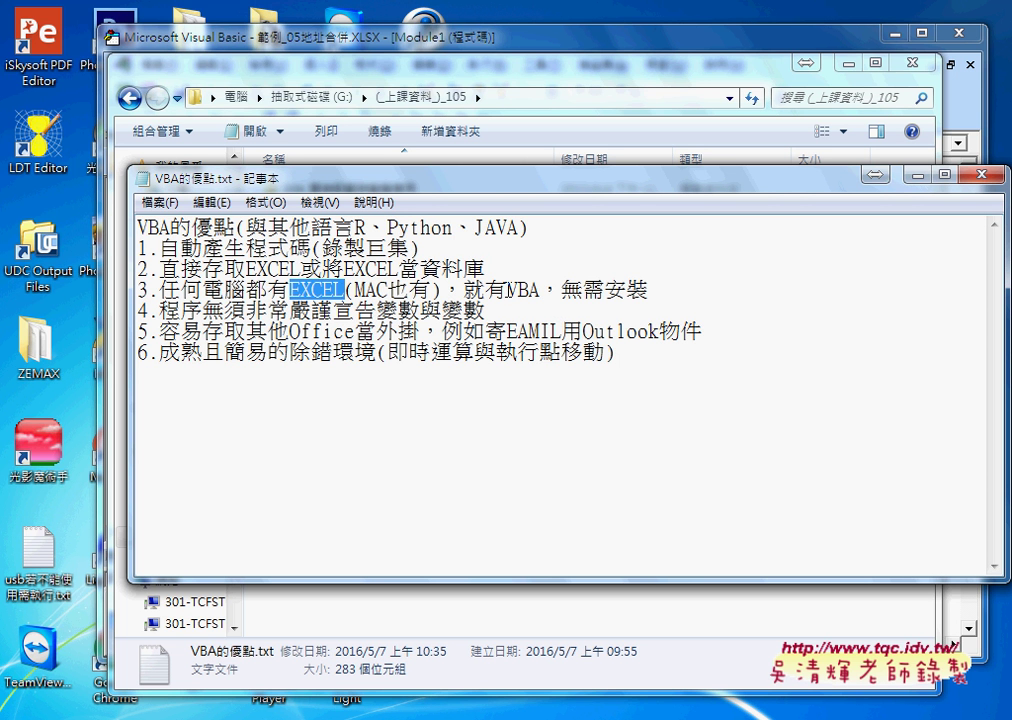
{"action": "left_click_drag", "start_coordinate": [507, 290], "coordinate": [541, 291]}
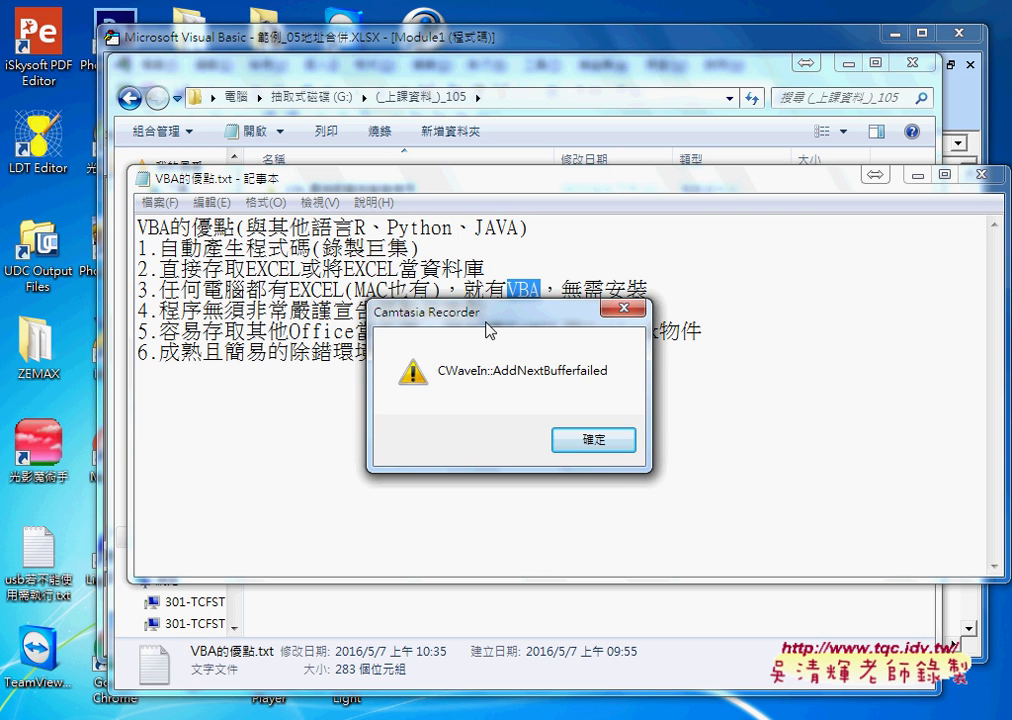
- Dismiss the recorder error, highlight points four to six, then minimize Notepad
{"action": "left_click_drag", "start_coordinate": [492, 327], "coordinate": [658, 577]}
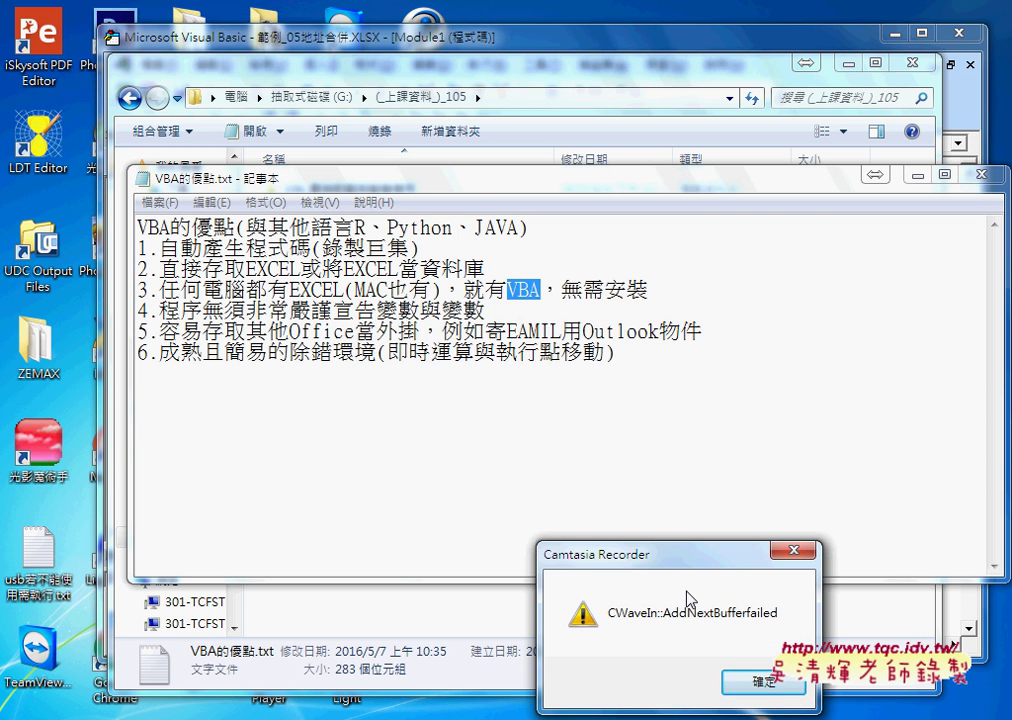
{"action": "left_click", "coordinate": [759, 689]}
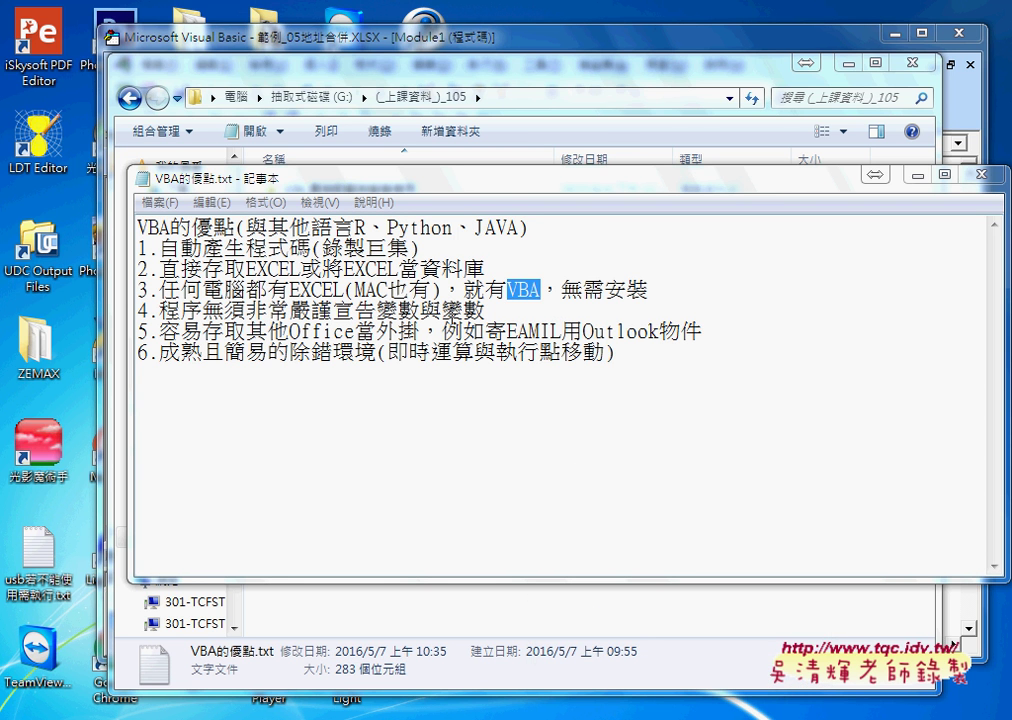
{"action": "left_click_drag", "start_coordinate": [159, 312], "coordinate": [418, 312]}
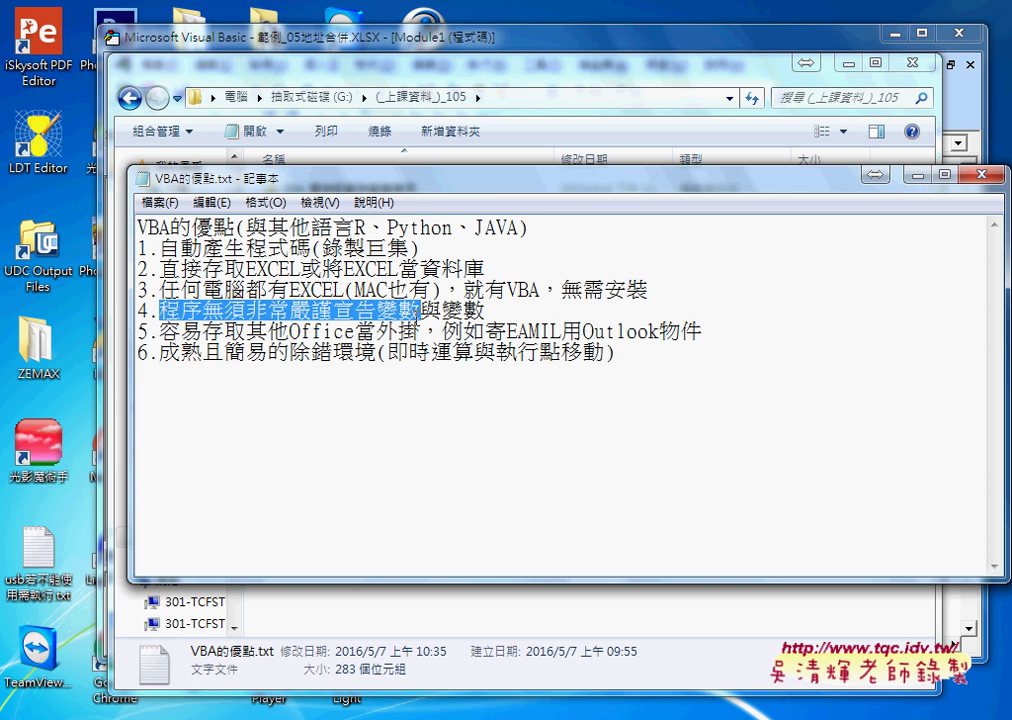
{"action": "left_click_drag", "start_coordinate": [290, 331], "coordinate": [418, 331]}
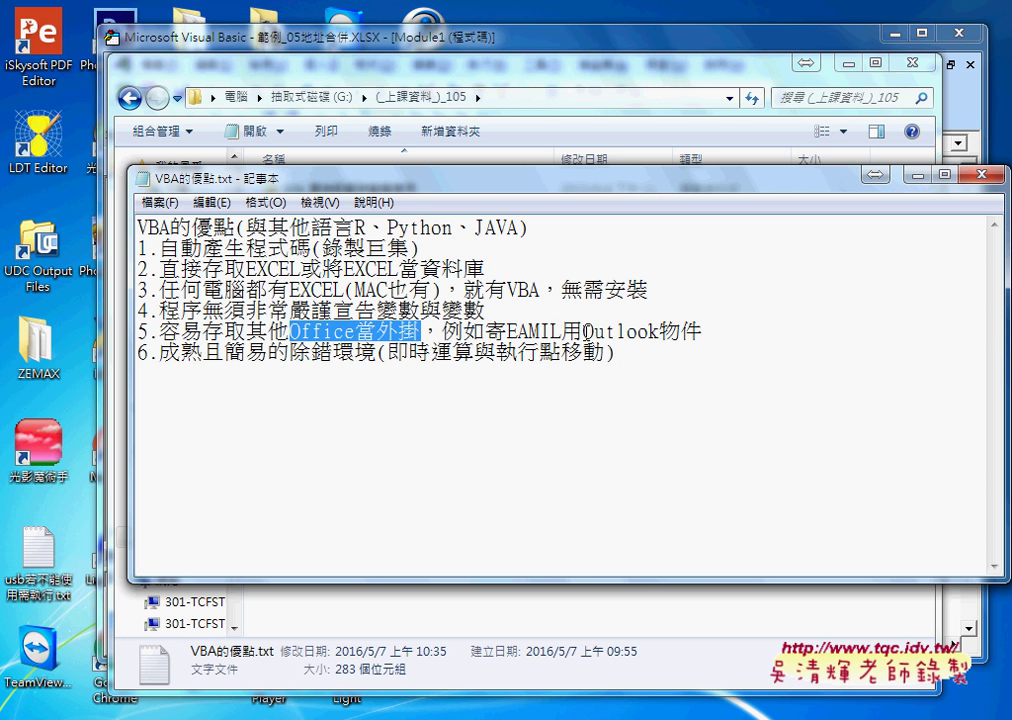
{"action": "left_click_drag", "start_coordinate": [584, 331], "coordinate": [713, 335]}
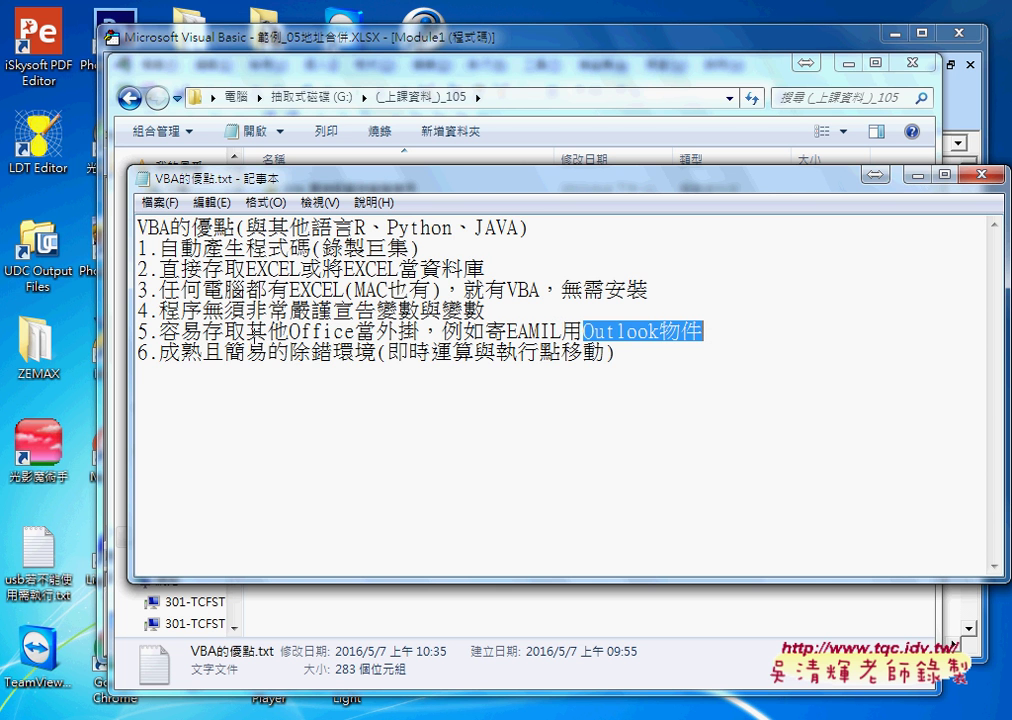
{"action": "left_click_drag", "start_coordinate": [160, 353], "coordinate": [377, 357]}
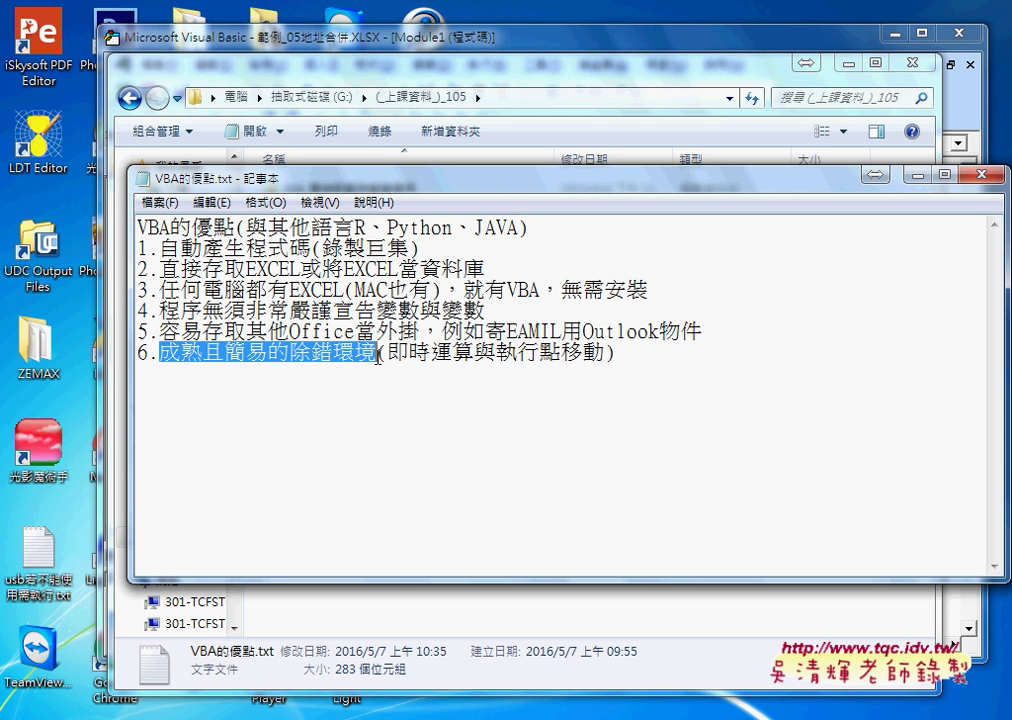
{"action": "left_click", "coordinate": [916, 176]}
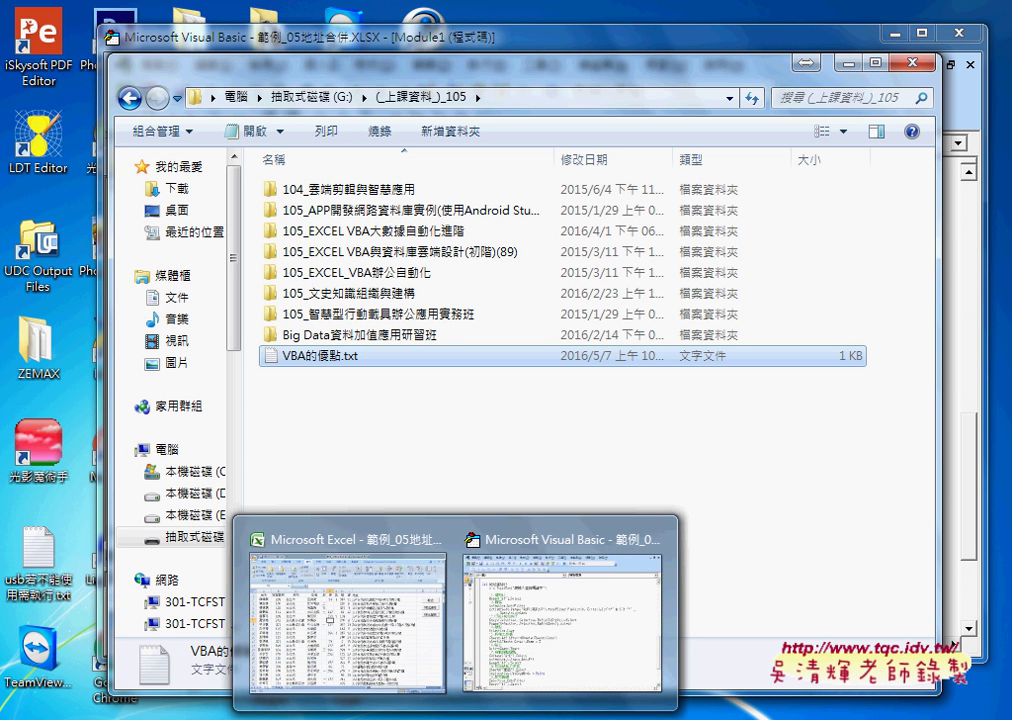
- Locate the 工作表是否重複 sub name further down in Module1
{"action": "left_click", "coordinate": [510, 576]}
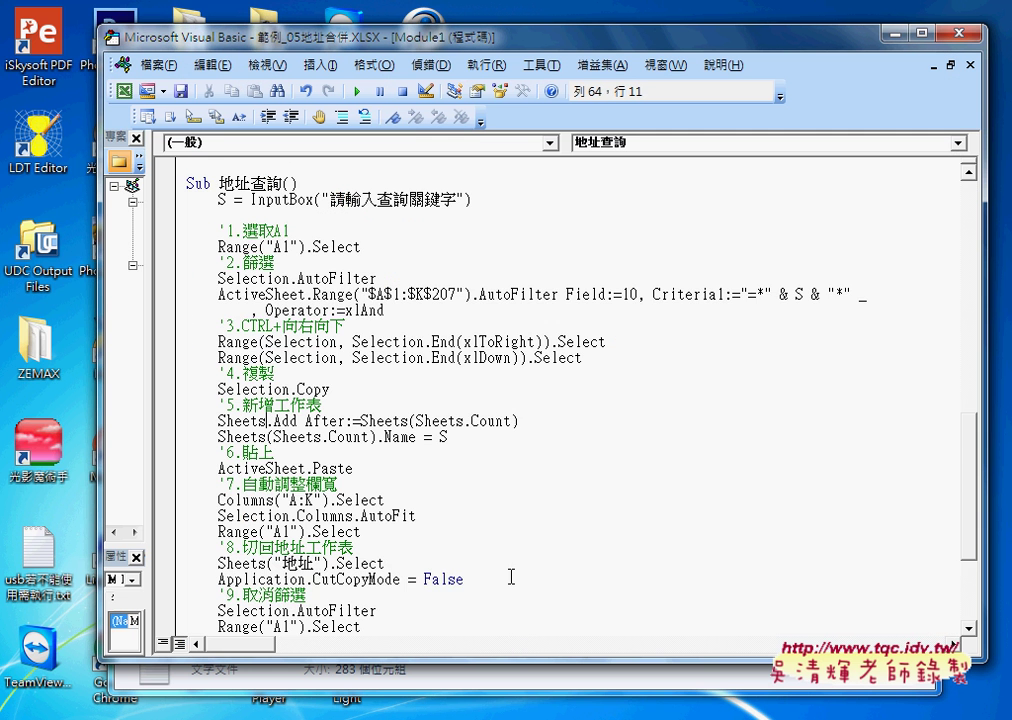
{"action": "scroll", "coordinate": [461, 537], "scroll_direction": "down", "scroll_amount": 2}
{"action": "scroll", "coordinate": [435, 490], "scroll_direction": "down", "scroll_amount": 2}
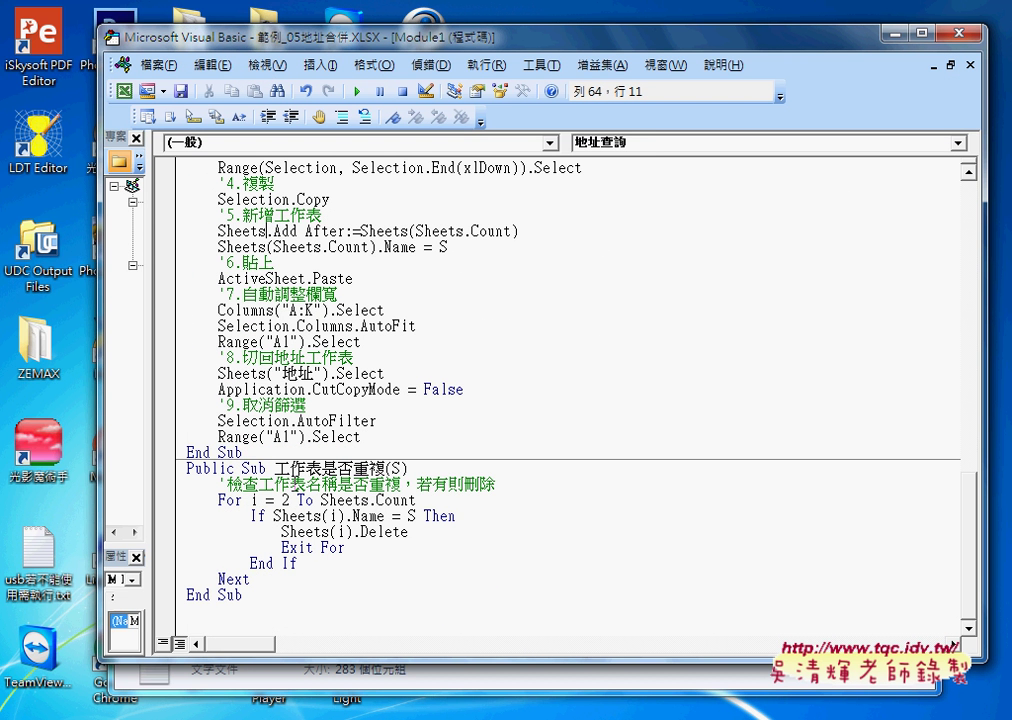
{"action": "left_click_drag", "start_coordinate": [275, 468], "coordinate": [386, 468]}
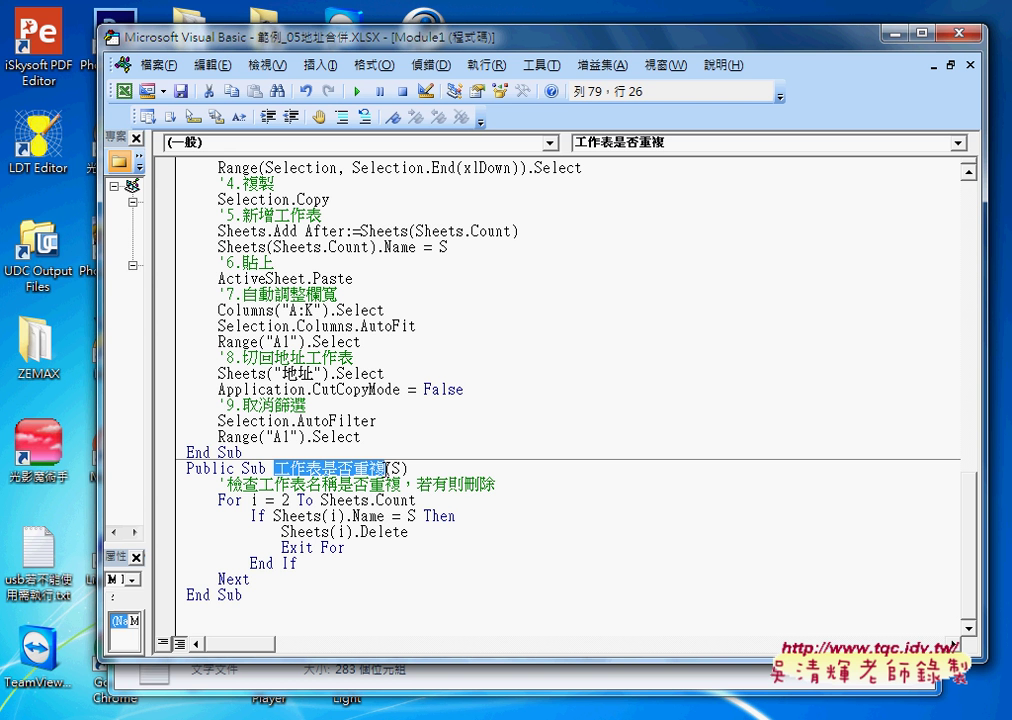
{"action": "left_click", "coordinate": [386, 468]}
{"action": "scroll", "coordinate": [366, 424], "scroll_direction": "up", "scroll_amount": 5}
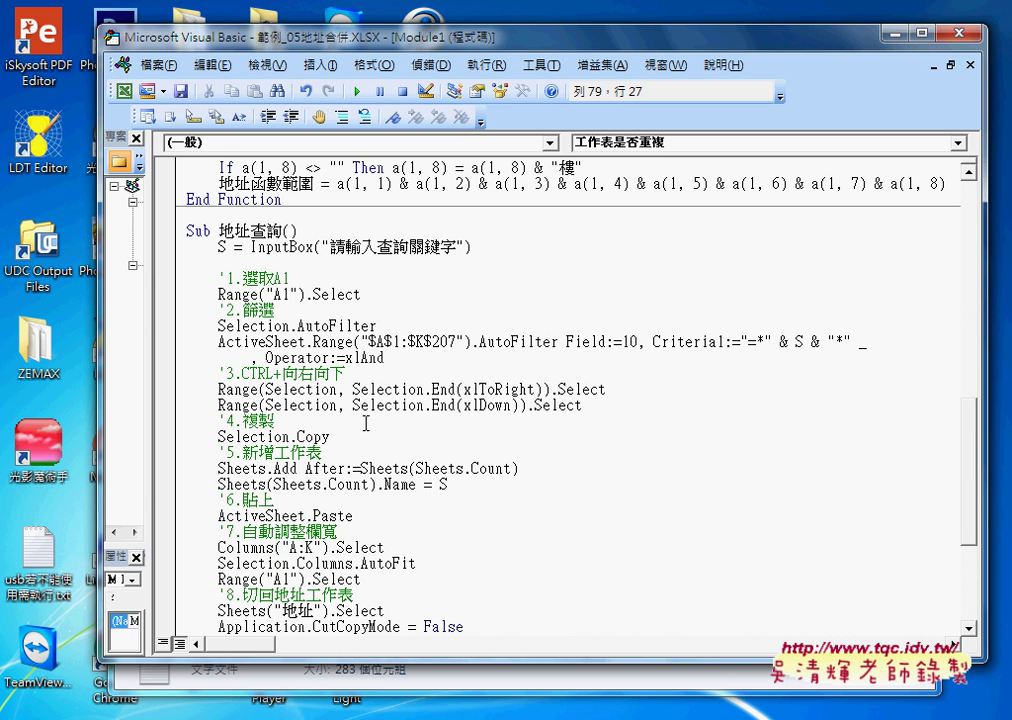
- Start an indented call line below the InputBox line, dismissing the compile error
{"action": "left_click", "coordinate": [282, 264]}
{"action": "key", "text": "Return"}
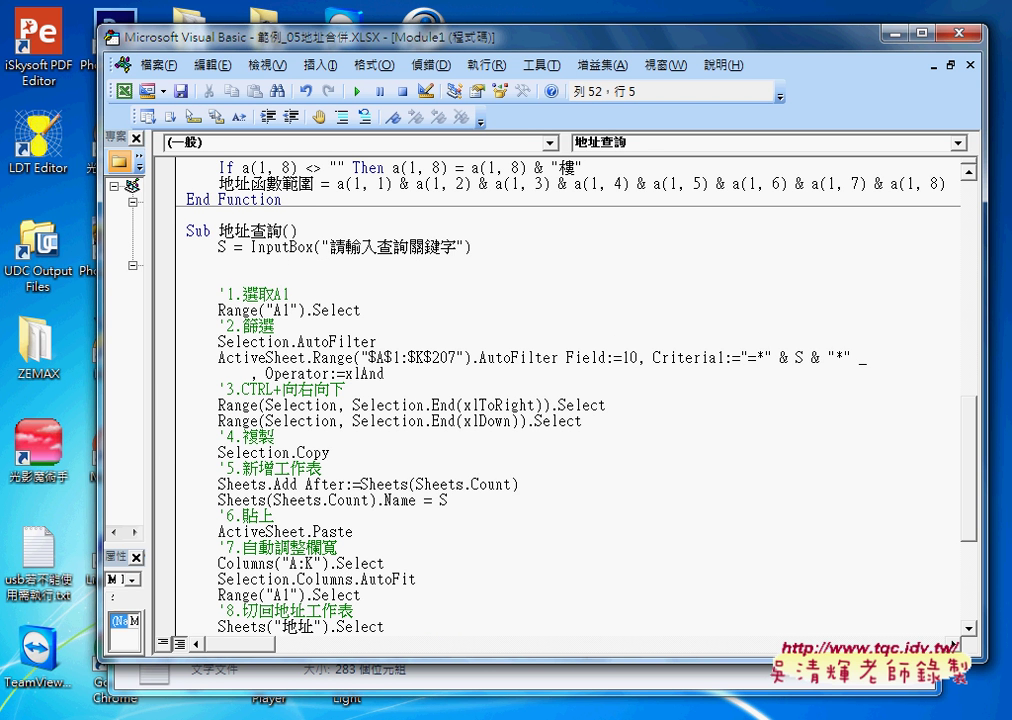
{"action": "key", "text": "Tab"}
{"action": "type", "text": "ca"}
{"action": "type", "text": "ll"}
{"action": "scroll", "coordinate": [357, 559], "scroll_direction": "down", "scroll_amount": 2}
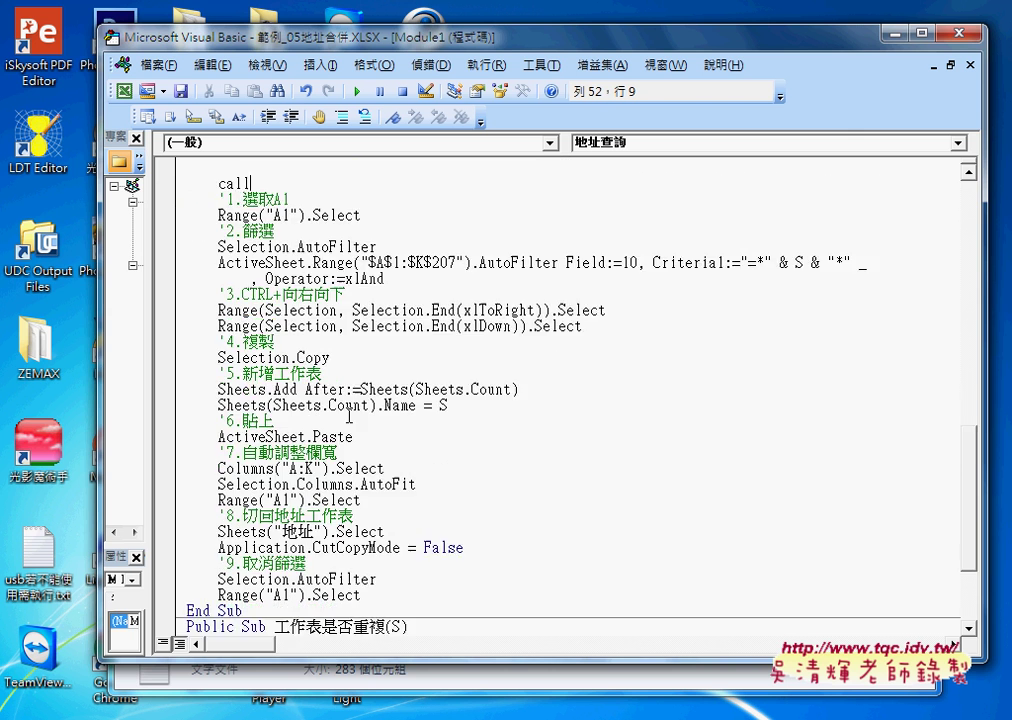
{"action": "scroll", "coordinate": [357, 559], "scroll_direction": "down", "scroll_amount": 3}
{"action": "left_click", "coordinate": [285, 477]}
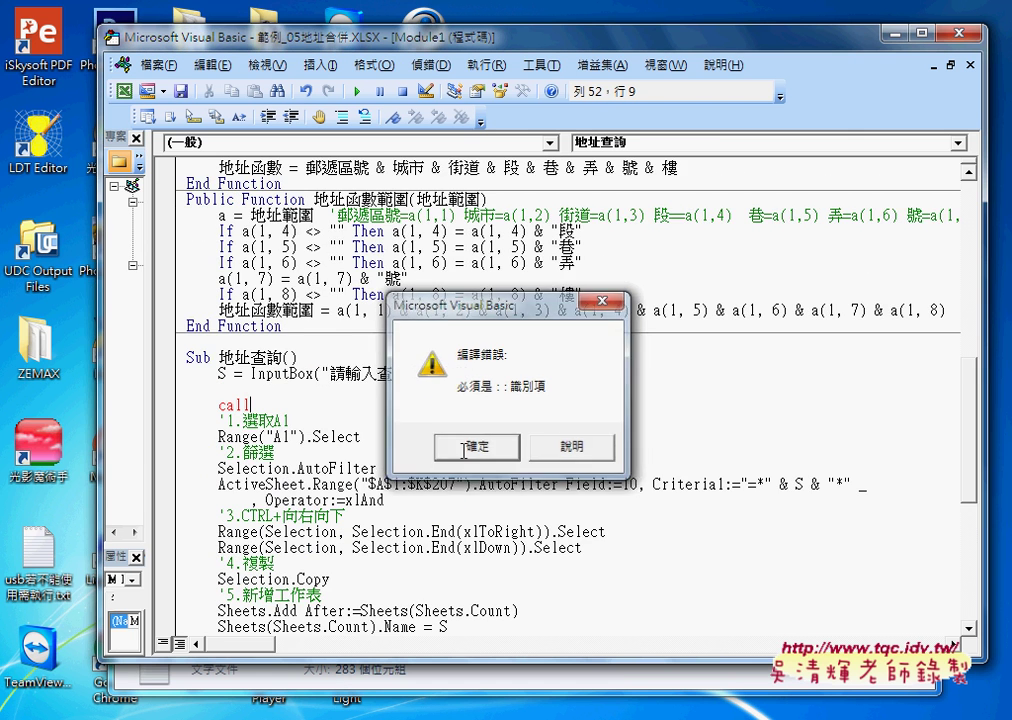
{"action": "left_click", "coordinate": [478, 445]}
- Complete the statement as Call 工作表是否重複(S) using the copied sub name
{"action": "scroll", "coordinate": [287, 461], "scroll_direction": "down", "scroll_amount": 4}
{"action": "scroll", "coordinate": [287, 461], "scroll_direction": "down", "scroll_amount": 4}
{"action": "double_click", "coordinate": [287, 466]}
{"action": "key", "text": "ctrl+c"}
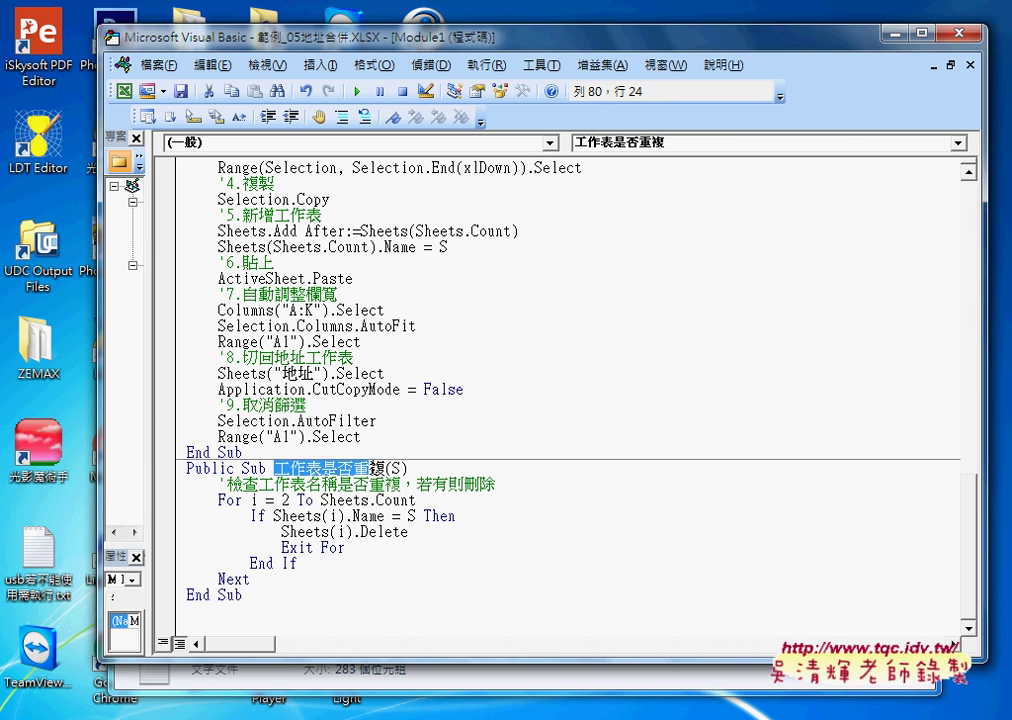
{"action": "scroll", "coordinate": [387, 466], "scroll_direction": "up", "scroll_amount": 5}
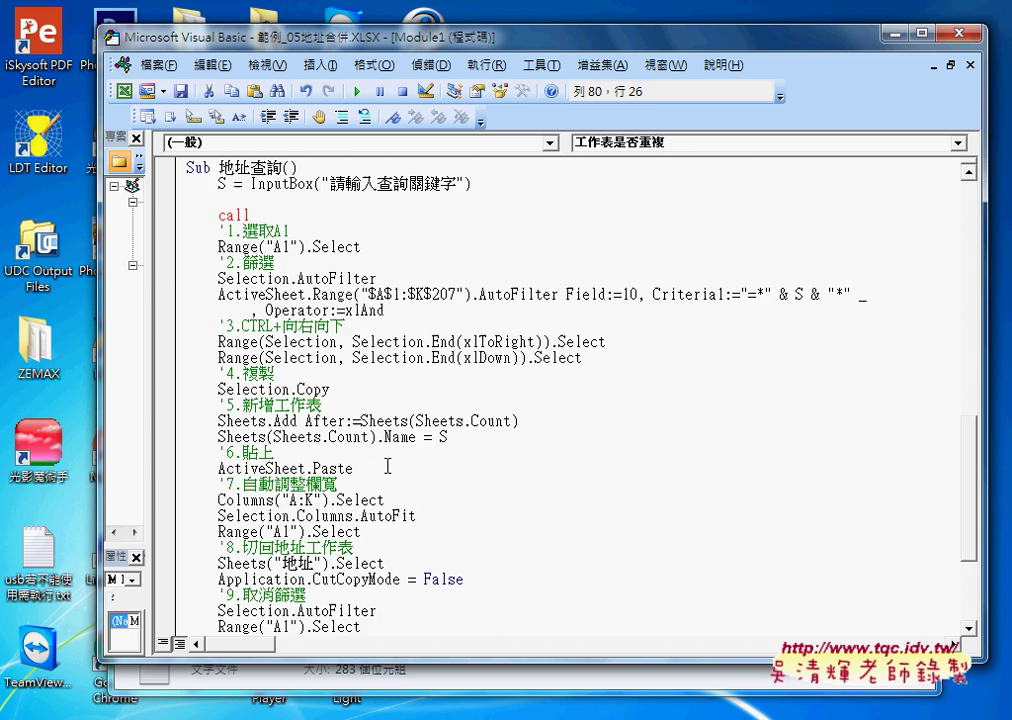
{"action": "scroll", "coordinate": [387, 466], "scroll_direction": "up", "scroll_amount": 2}
{"action": "left_click", "coordinate": [303, 362]}
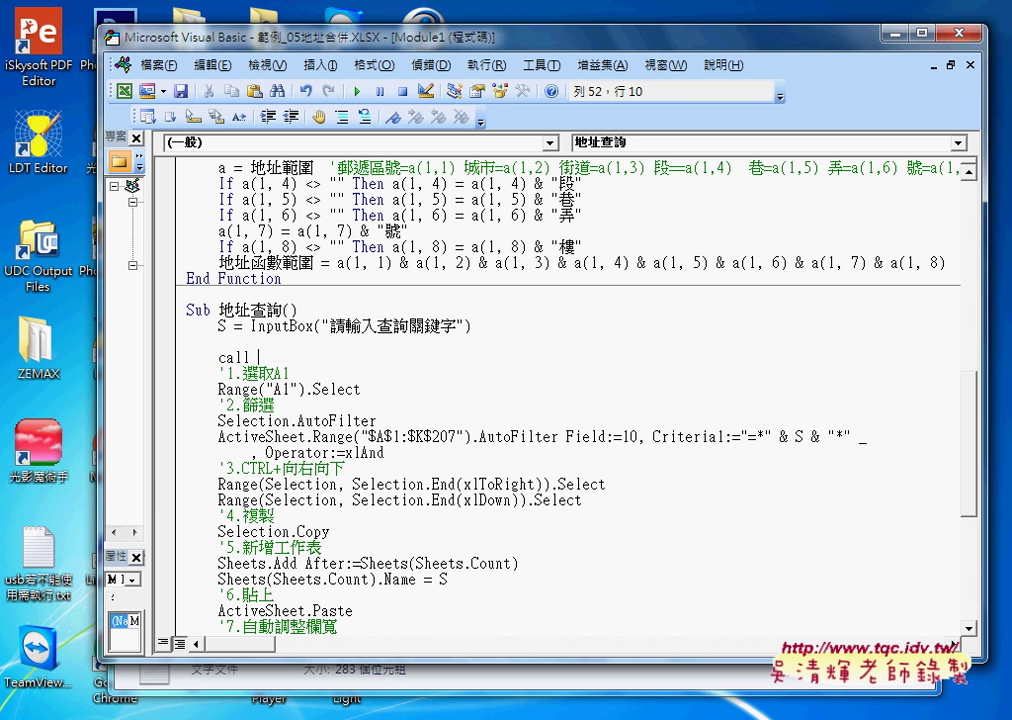
{"action": "key", "text": "ctrl+v"}
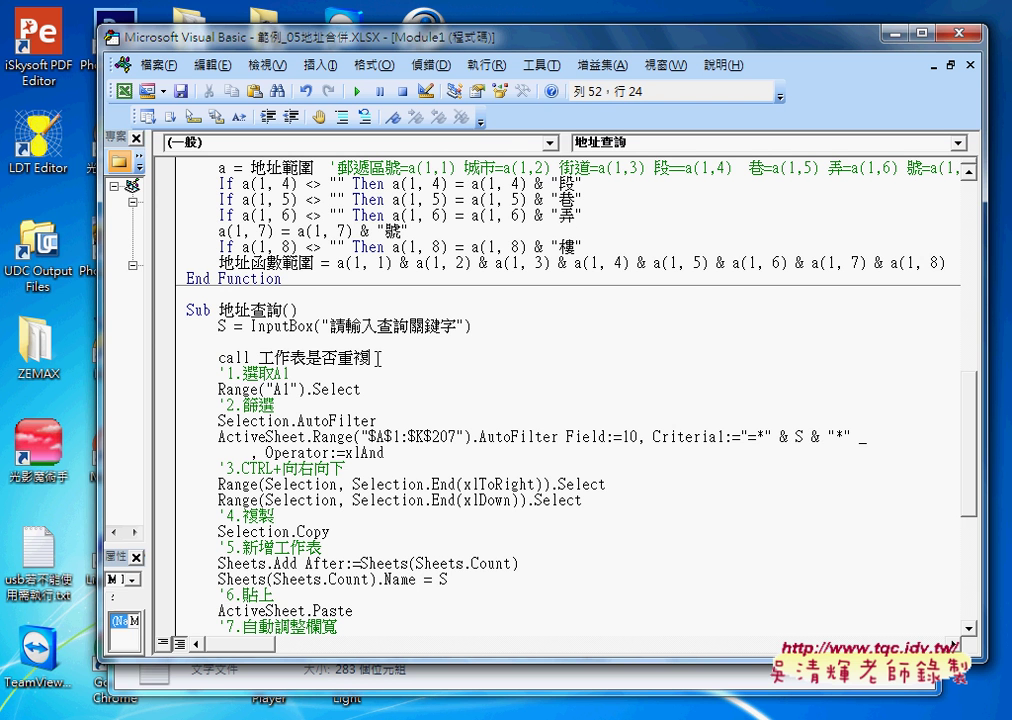
{"action": "type", "text": "(S"}
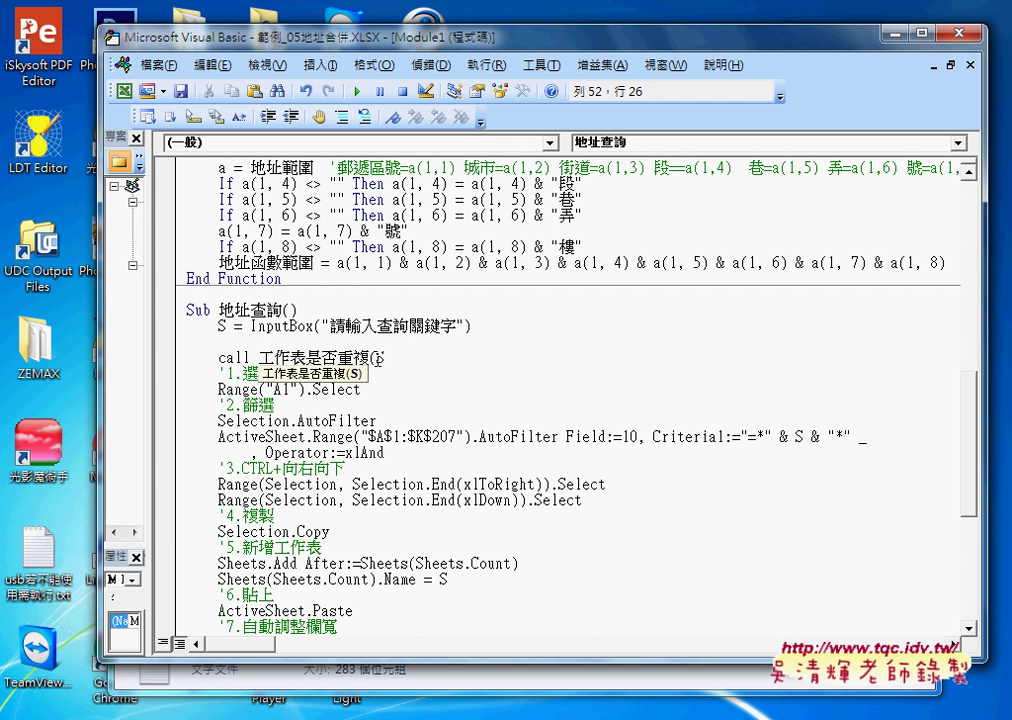
{"action": "type", "text": ")"}
{"action": "key", "text": "Down"}
{"action": "key", "text": "Down"}
{"action": "key", "text": "Down"}
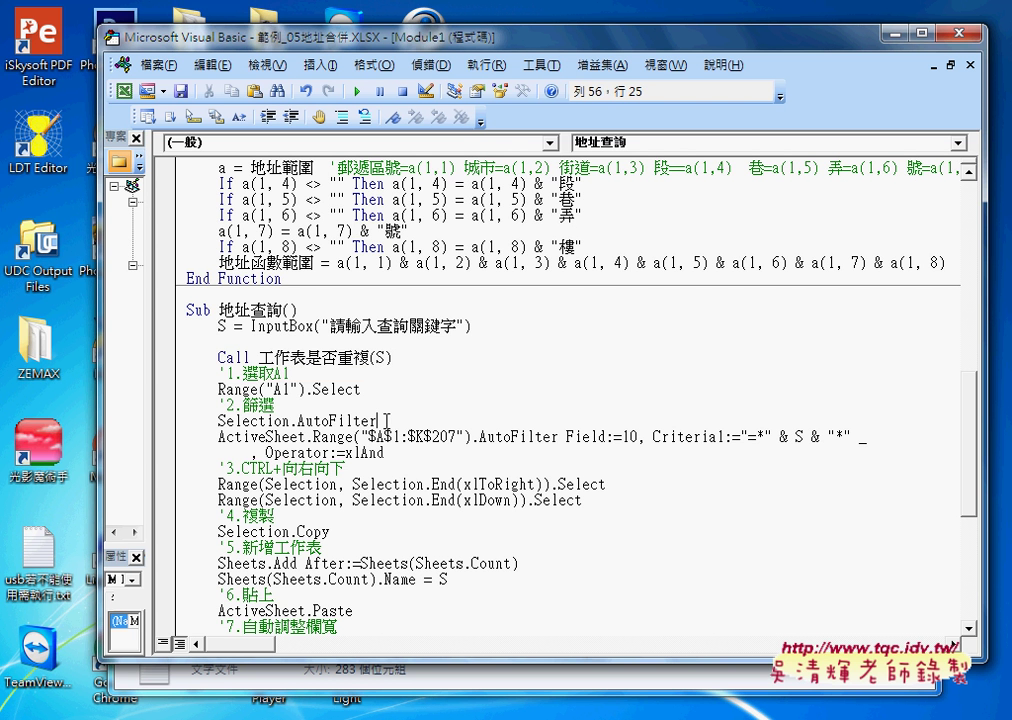
- Walk through the 2-to-Sheets.Count loop, its name check, .Delete and Exit For, then switch to Excel
{"action": "scroll", "coordinate": [333, 390], "scroll_direction": "down", "scroll_amount": 3}
{"action": "scroll", "coordinate": [411, 407], "scroll_direction": "down", "scroll_amount": 4}
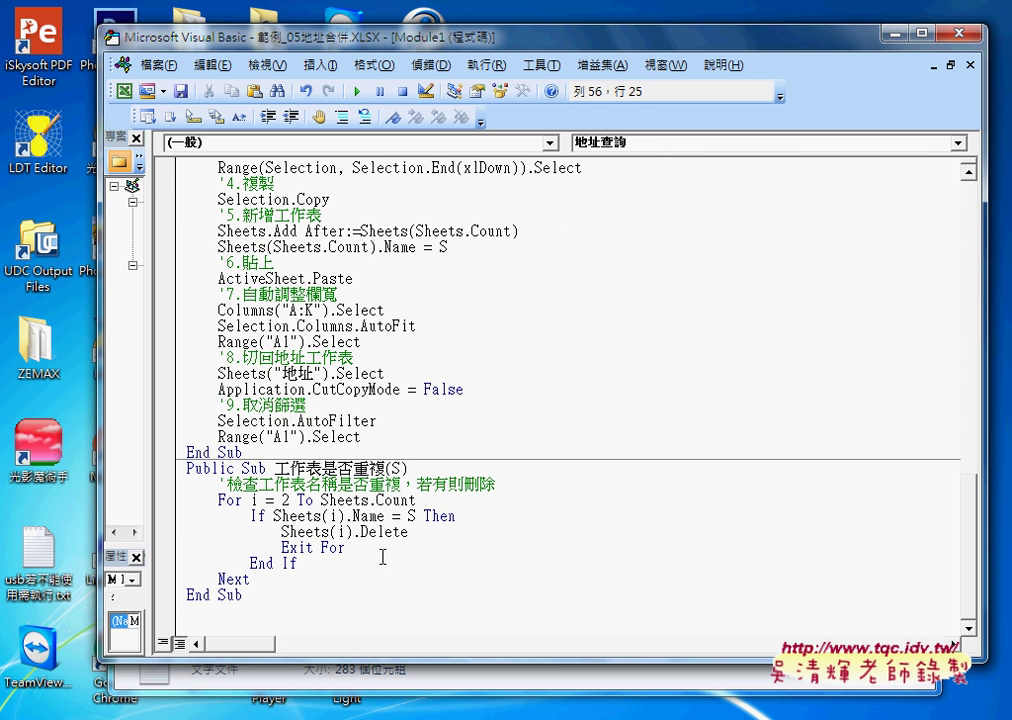
{"action": "left_click_drag", "start_coordinate": [419, 531], "coordinate": [354, 531]}
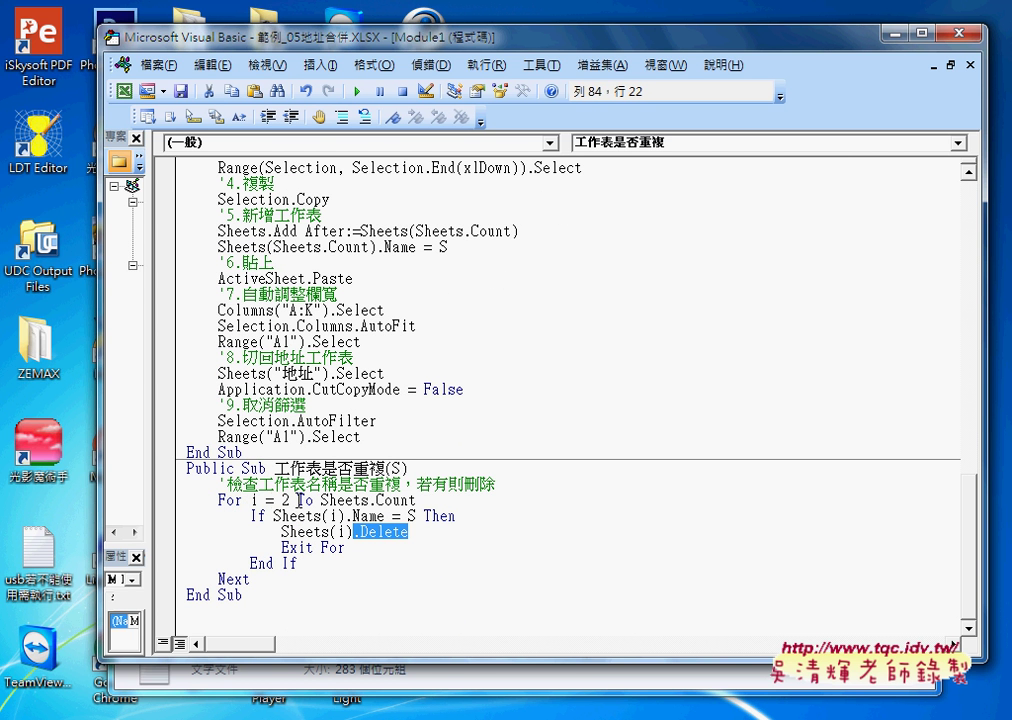
{"action": "left_click", "coordinate": [258, 500]}
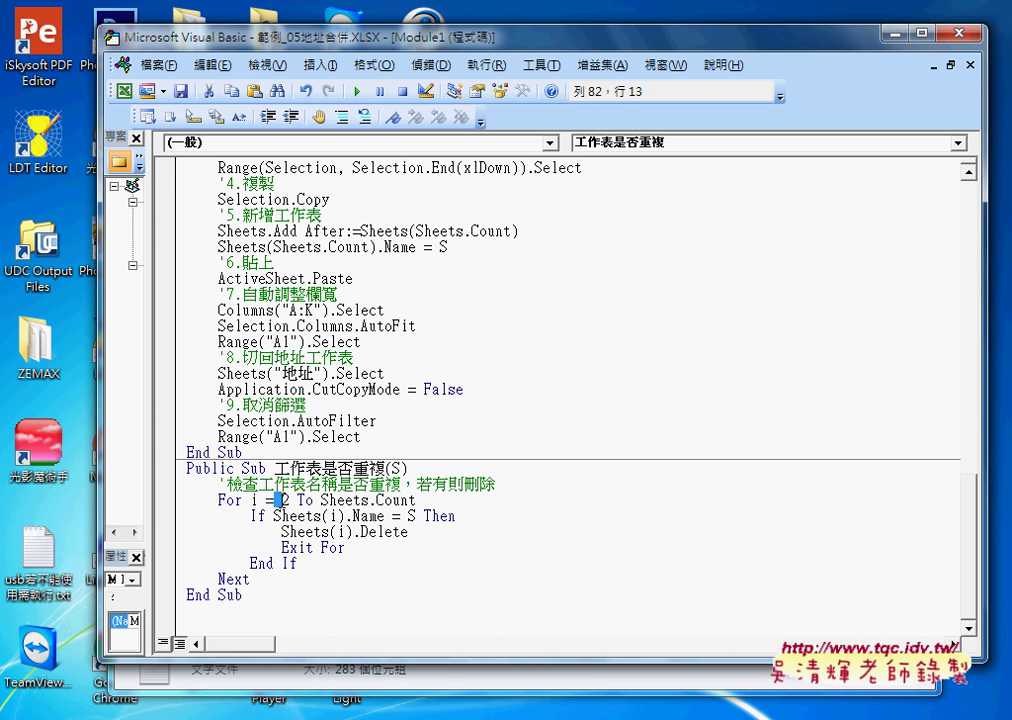
{"action": "mouse_move", "coordinate": [275, 500]}
{"action": "left_mouse_down"}
{"action": "mouse_move", "coordinate": [392, 500]}
{"action": "mouse_move", "coordinate": [320, 500]}
{"action": "left_mouse_up"}
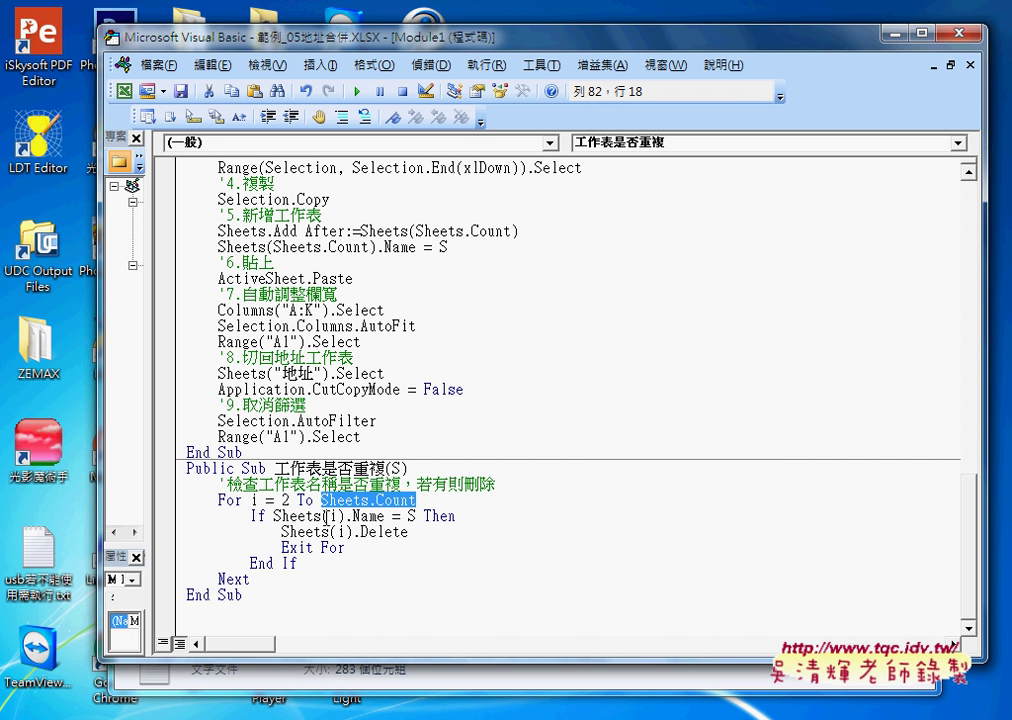
{"action": "left_click_drag", "start_coordinate": [273, 516], "coordinate": [426, 517]}
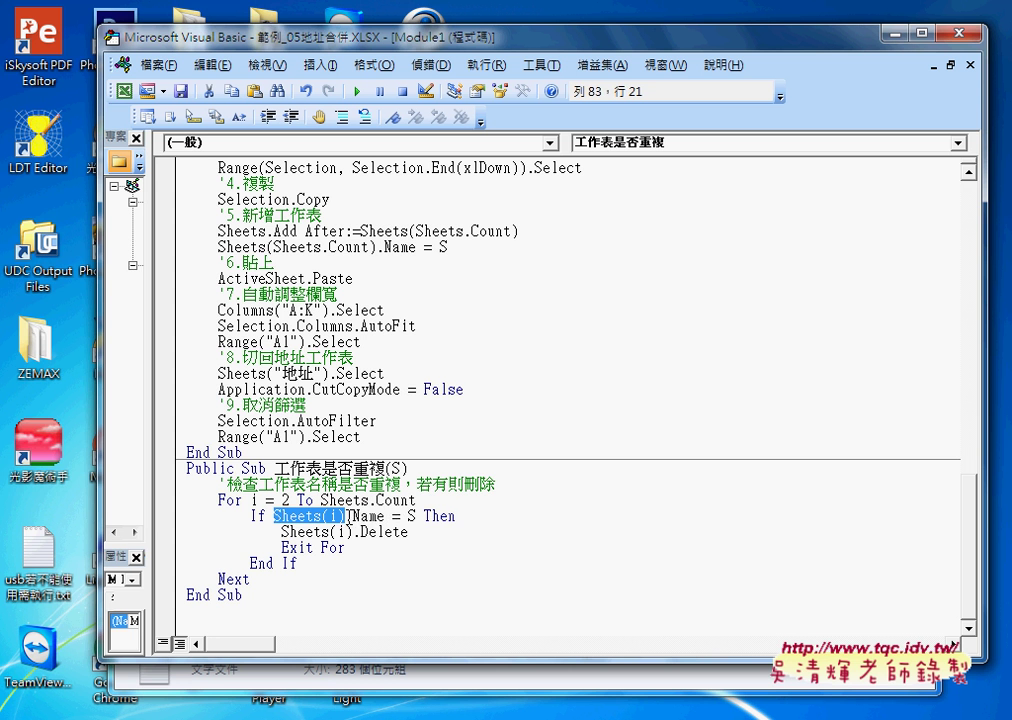
{"action": "left_click", "coordinate": [456, 516]}
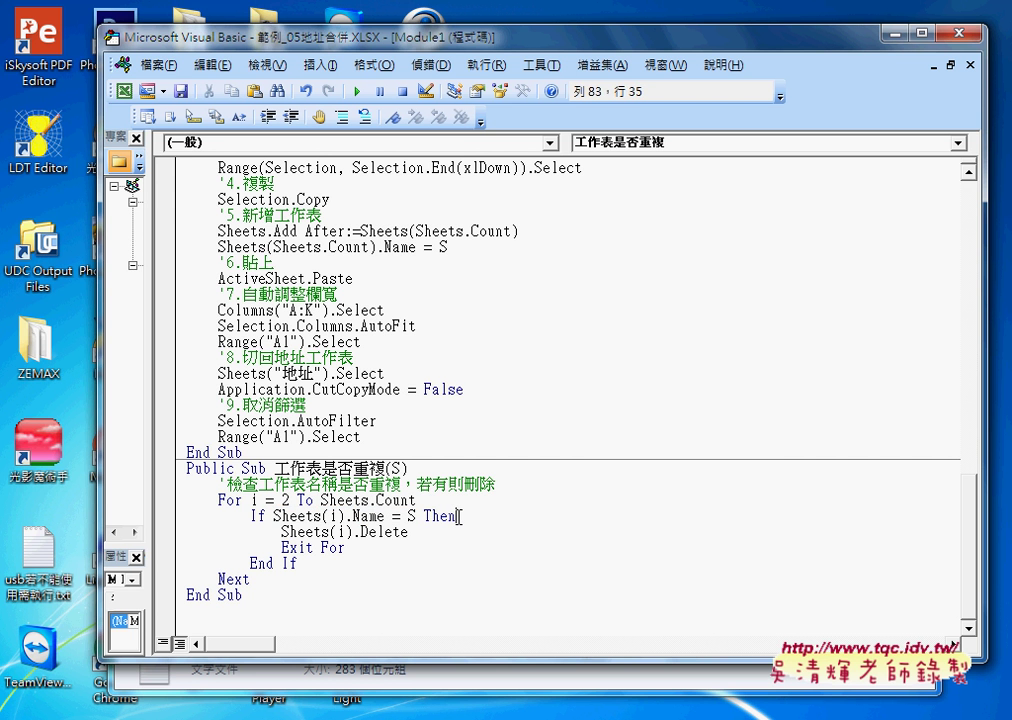
{"action": "left_click", "coordinate": [410, 532]}
{"action": "left_click_drag", "start_coordinate": [410, 532], "coordinate": [282, 547]}
{"action": "left_click", "coordinate": [460, 716]}
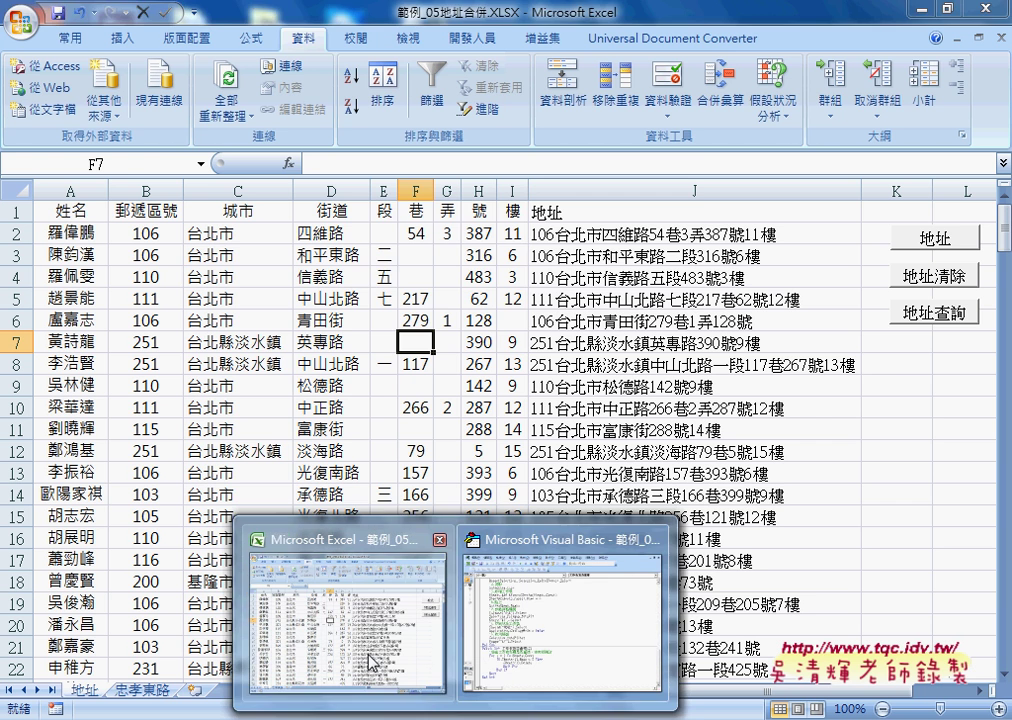
- Run 地址查詢 with 忠孝東路, confirm 刪除 of the old sheet, check the new tab, return to 地址
{"action": "left_click", "coordinate": [347, 620]}
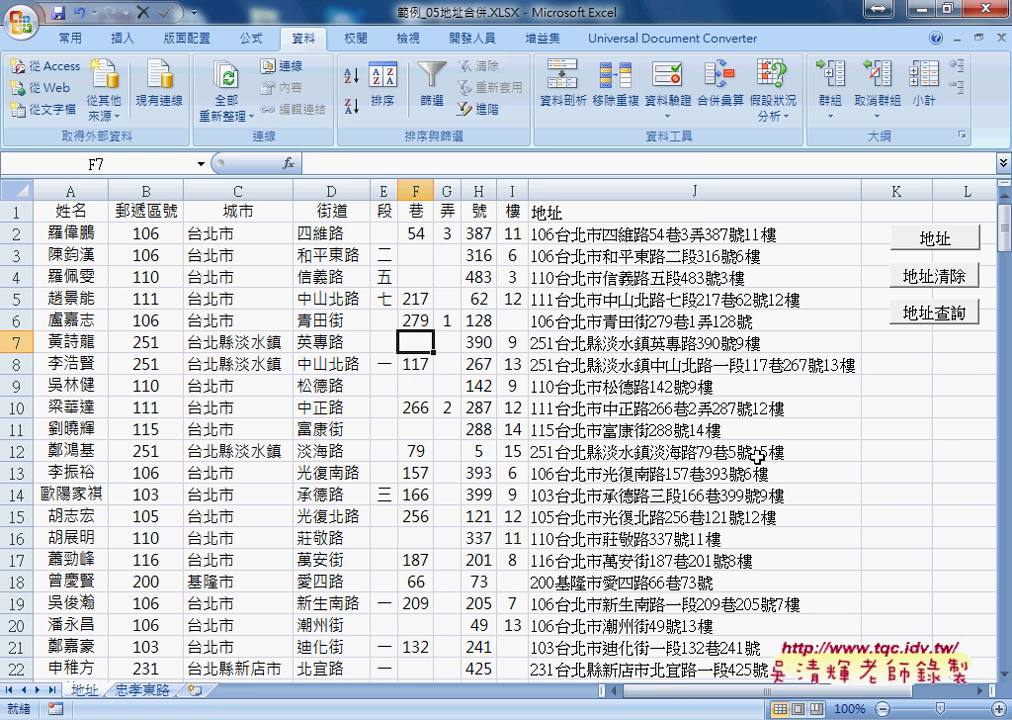
{"action": "left_click", "coordinate": [930, 316]}
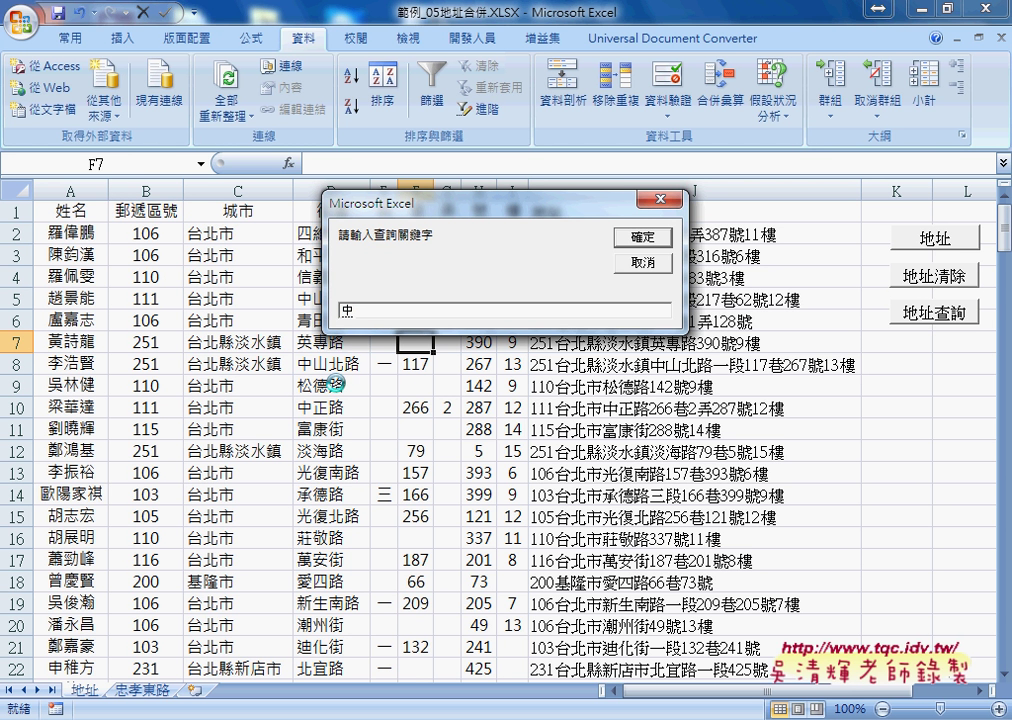
{"action": "type", "text": "忠孝東路"}
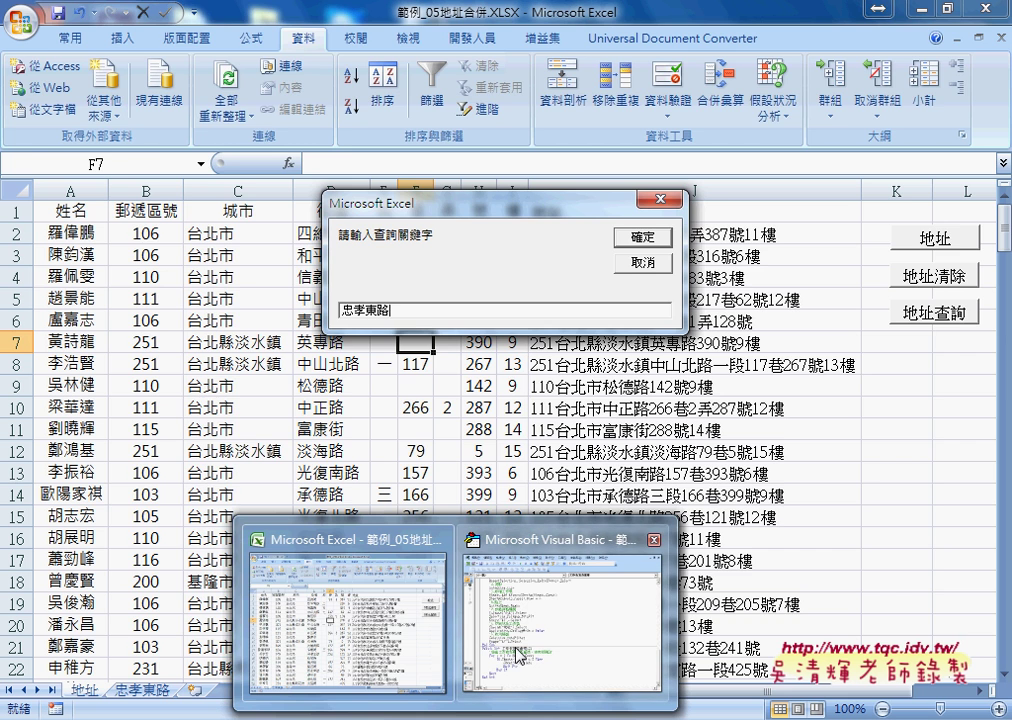
{"action": "left_click", "coordinate": [560, 615]}
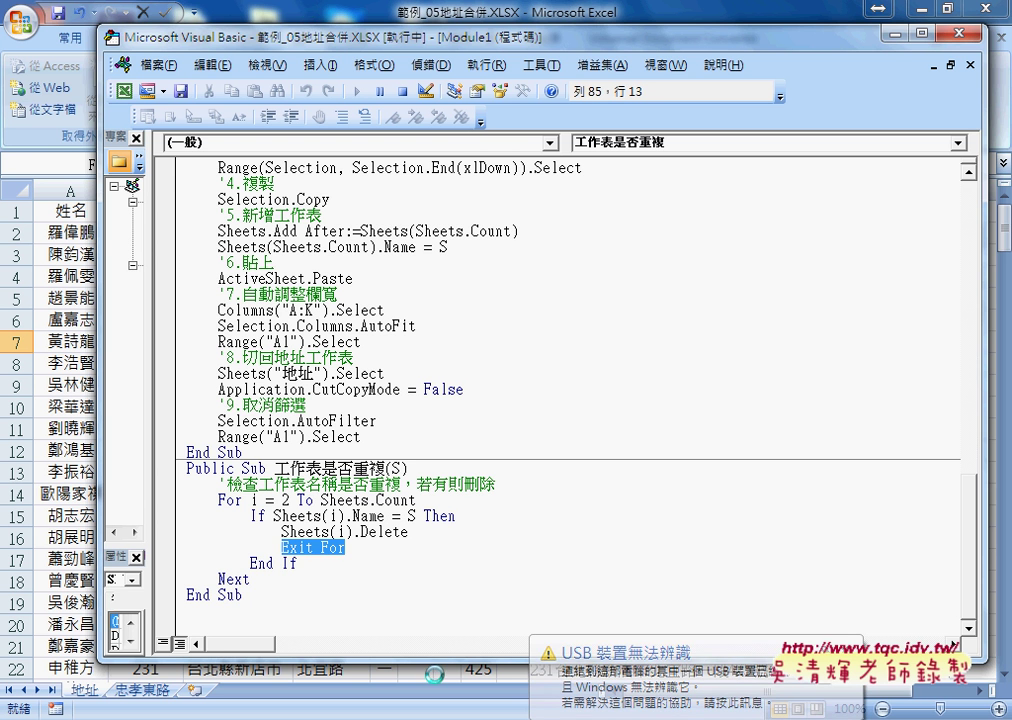
{"action": "left_click", "coordinate": [384, 657]}
{"action": "type", "text": "忠孝東路"}
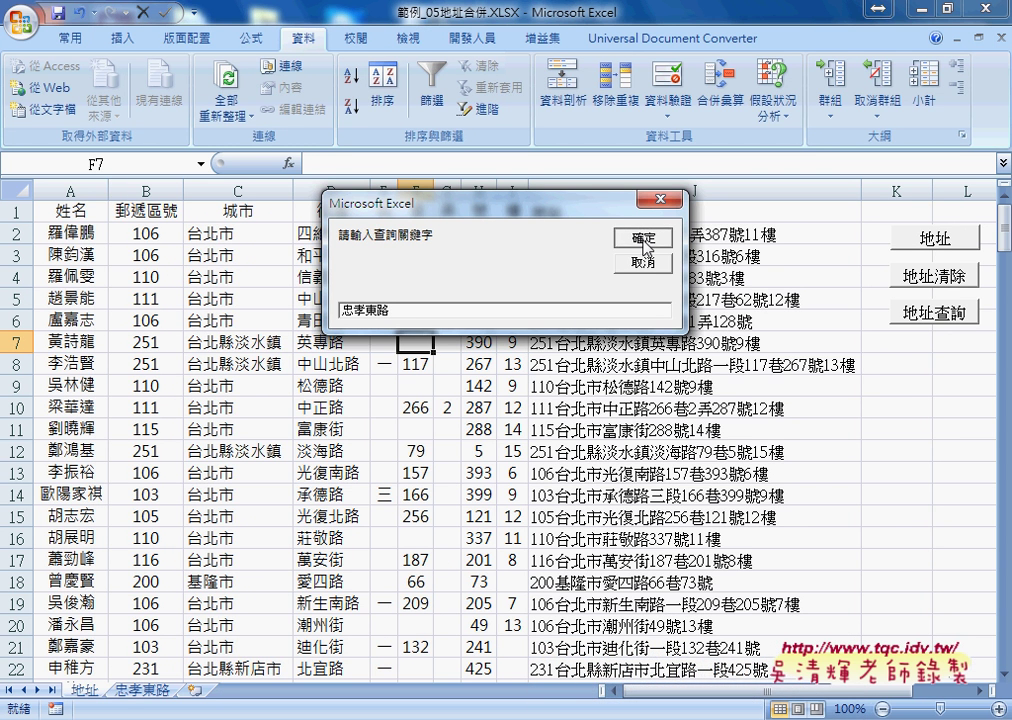
{"action": "left_click", "coordinate": [643, 240]}
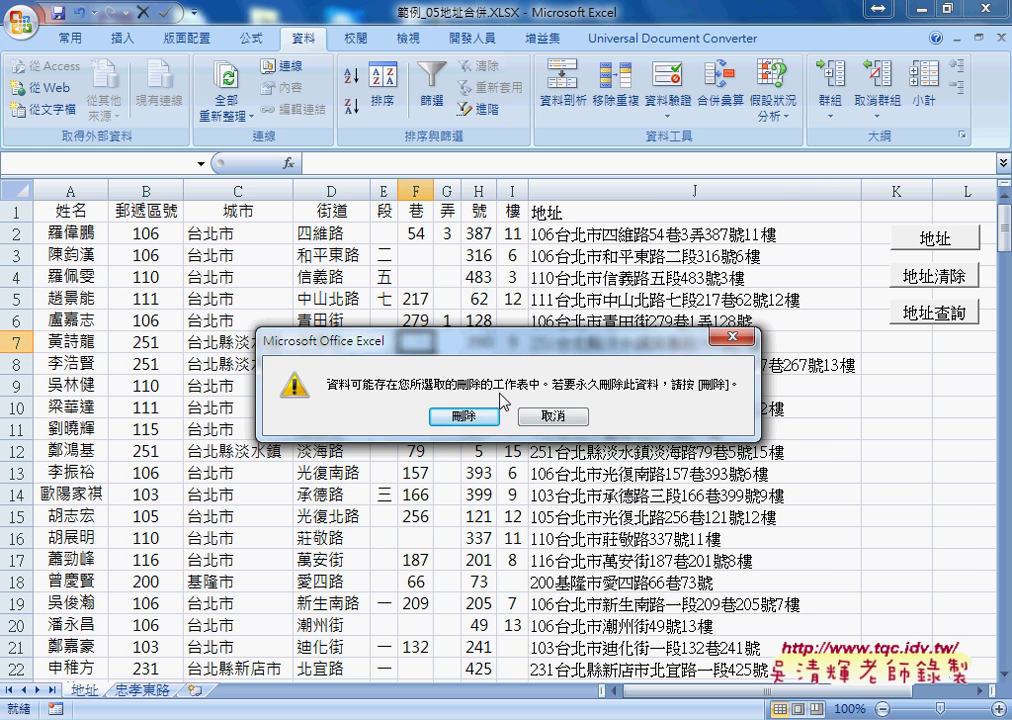
{"action": "left_click", "coordinate": [463, 418]}
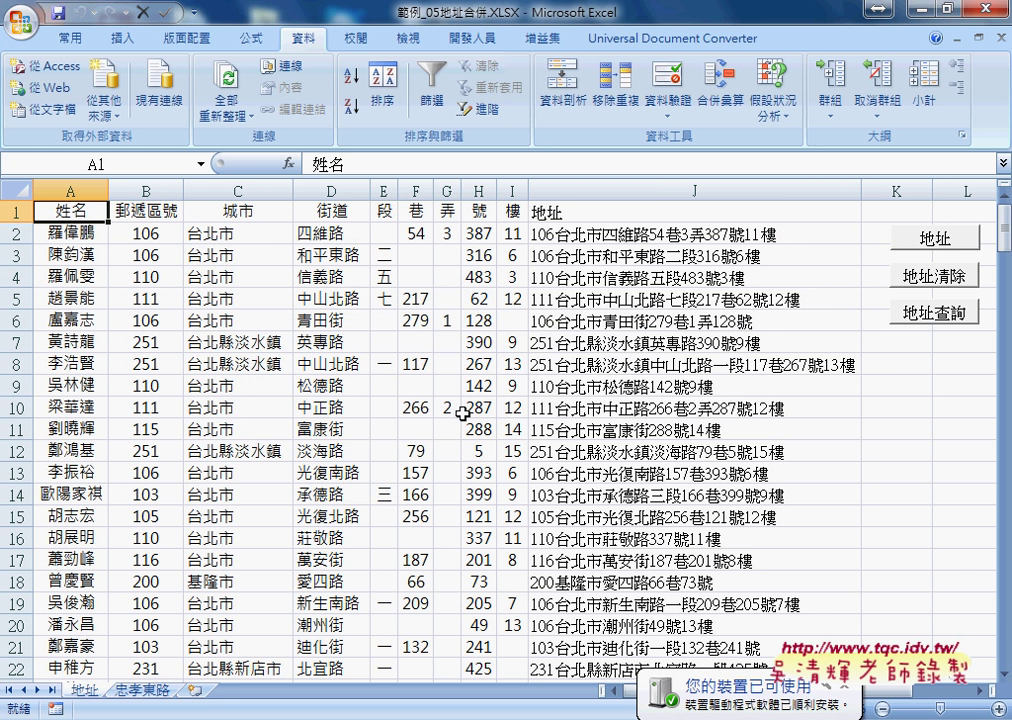
{"action": "left_click", "coordinate": [143, 691]}
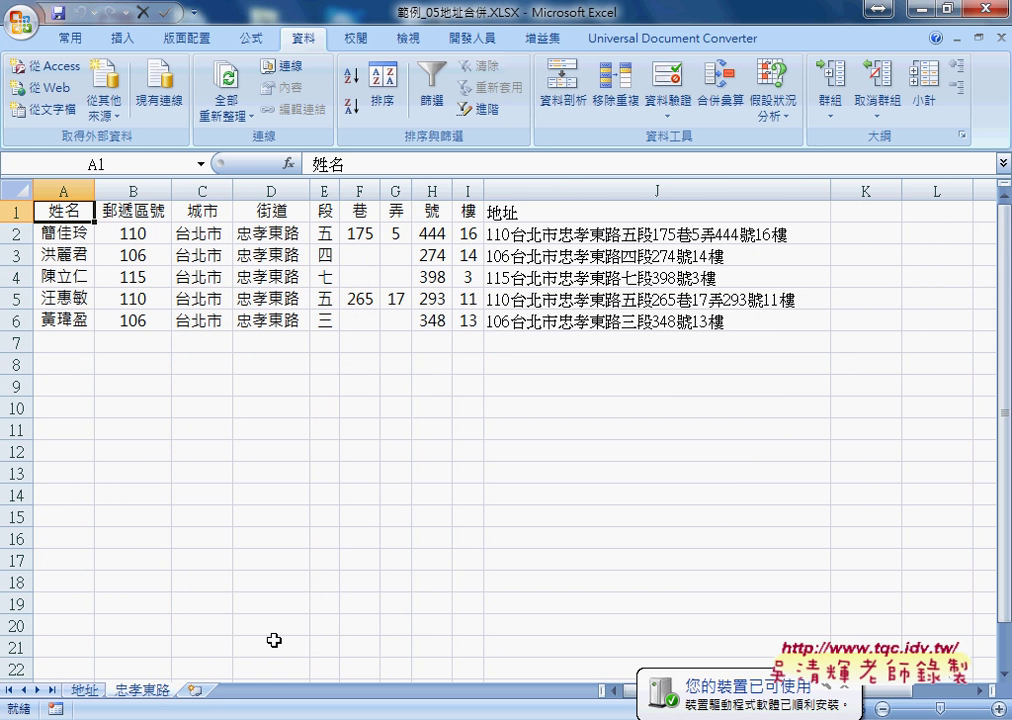
{"action": "left_click", "coordinate": [74, 692]}
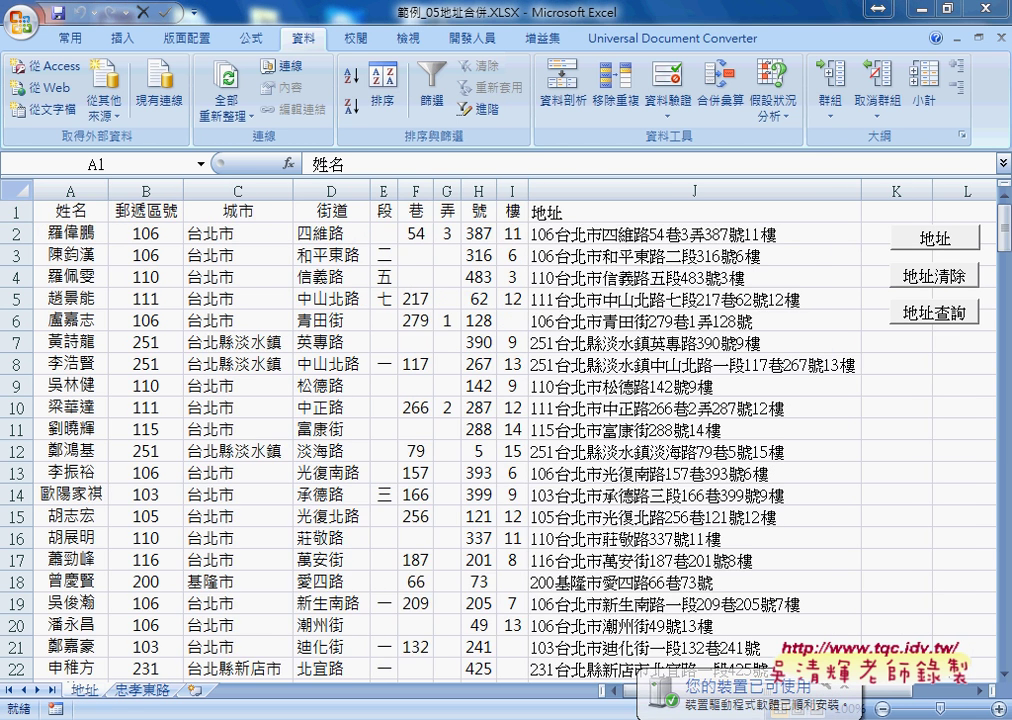
- In the VBA editor, highlight the 工作表是否重複 name, its S parameter and the .Delete statement
{"action": "left_click", "coordinate": [533, 622]}
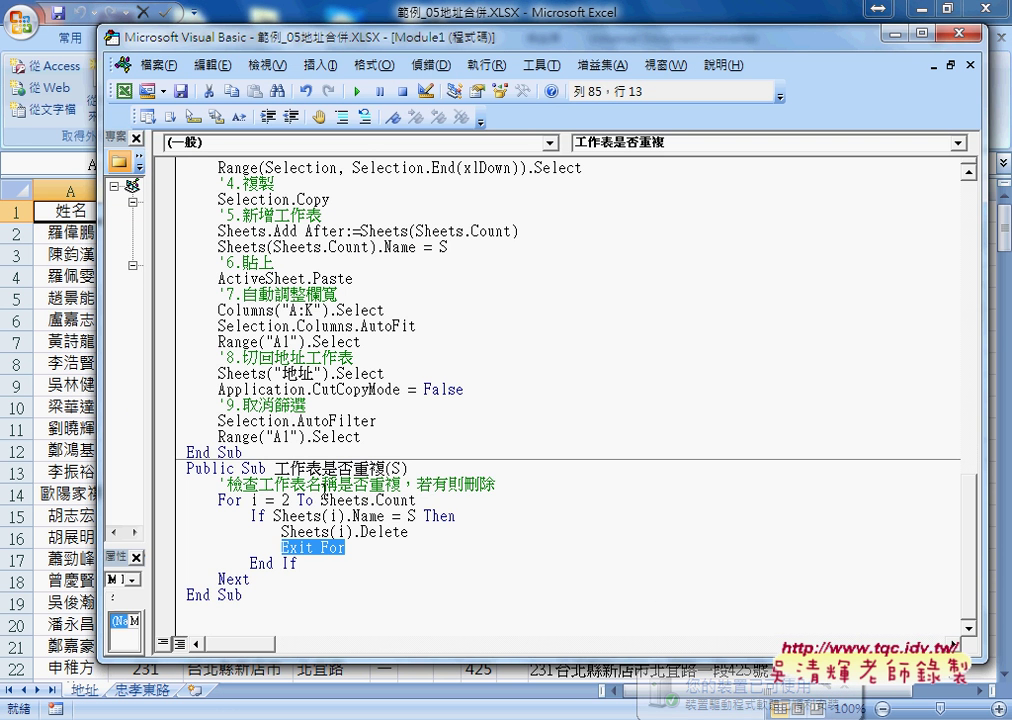
{"action": "left_click_drag", "start_coordinate": [275, 468], "coordinate": [385, 468]}
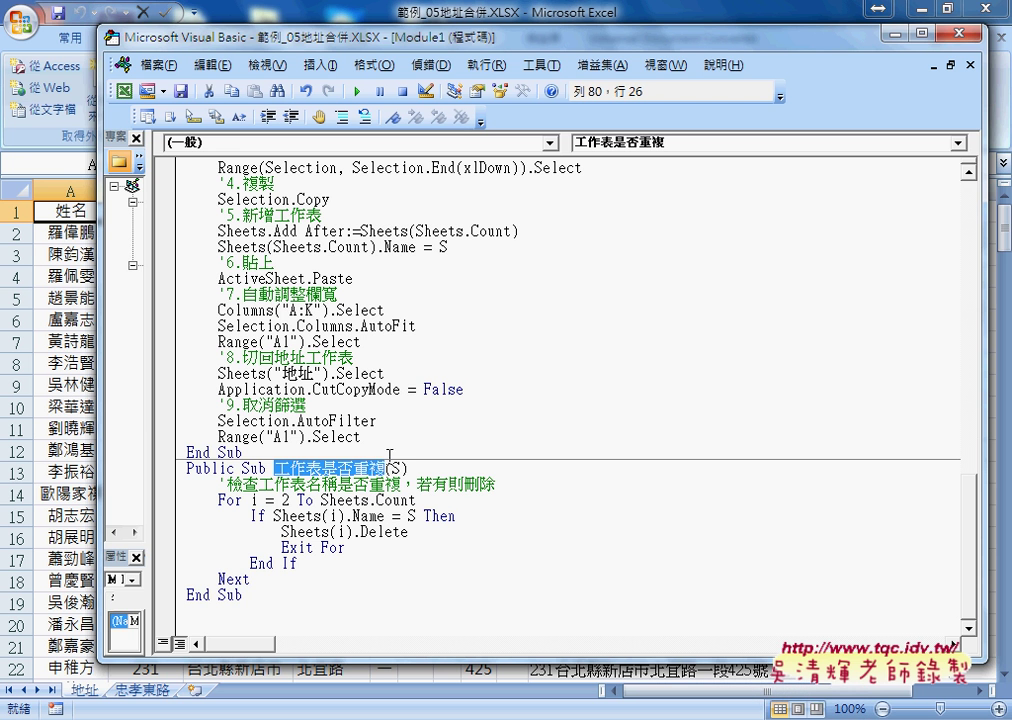
{"action": "left_click", "coordinate": [398, 468]}
{"action": "double_click", "coordinate": [397, 468]}
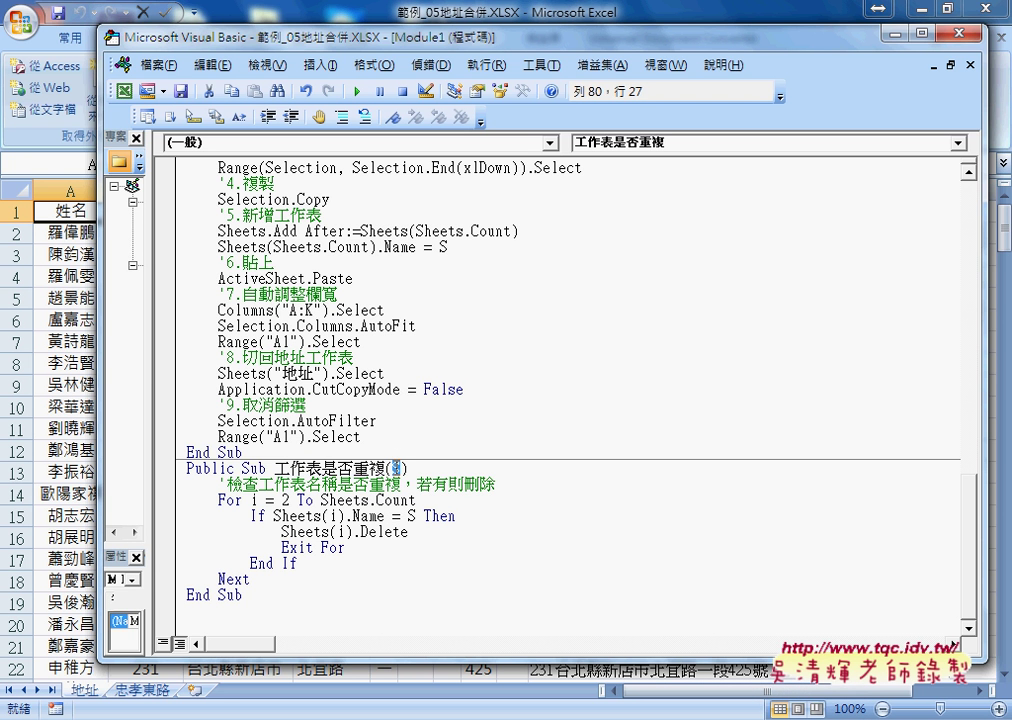
{"action": "left_click_drag", "start_coordinate": [410, 532], "coordinate": [353, 532]}
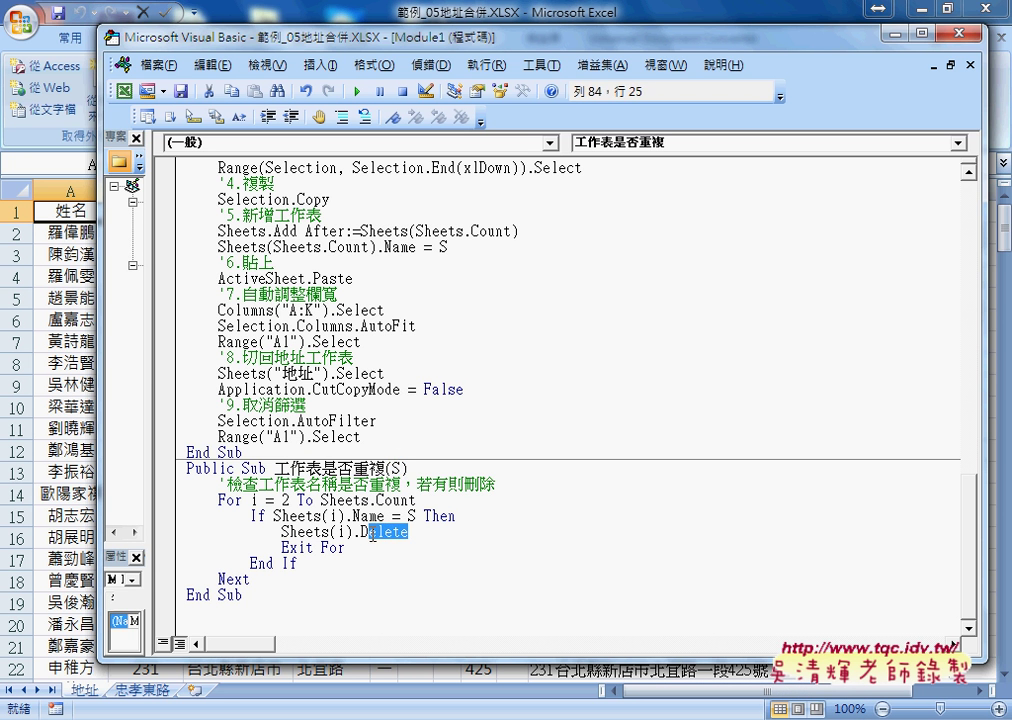